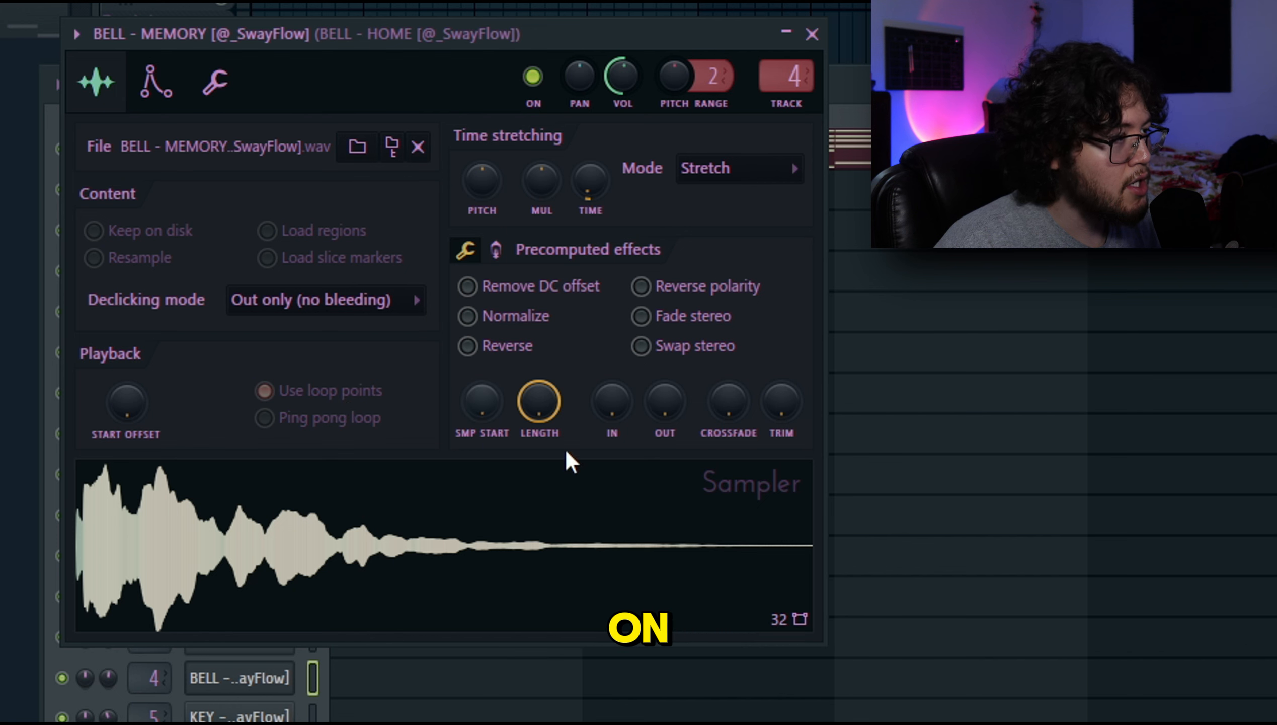
Step: Trim the length of the BELL - MEMORY sample and raise its crossfade to blend the loop smoothly
{"action": "mouse_move", "coordinate": [533, 402]}
{"action": "left_mouse_down"}
{"action": "mouse_move", "coordinate": [534, 358]}
{"action": "mouse_move", "coordinate": [536, 394]}
{"action": "left_mouse_up"}
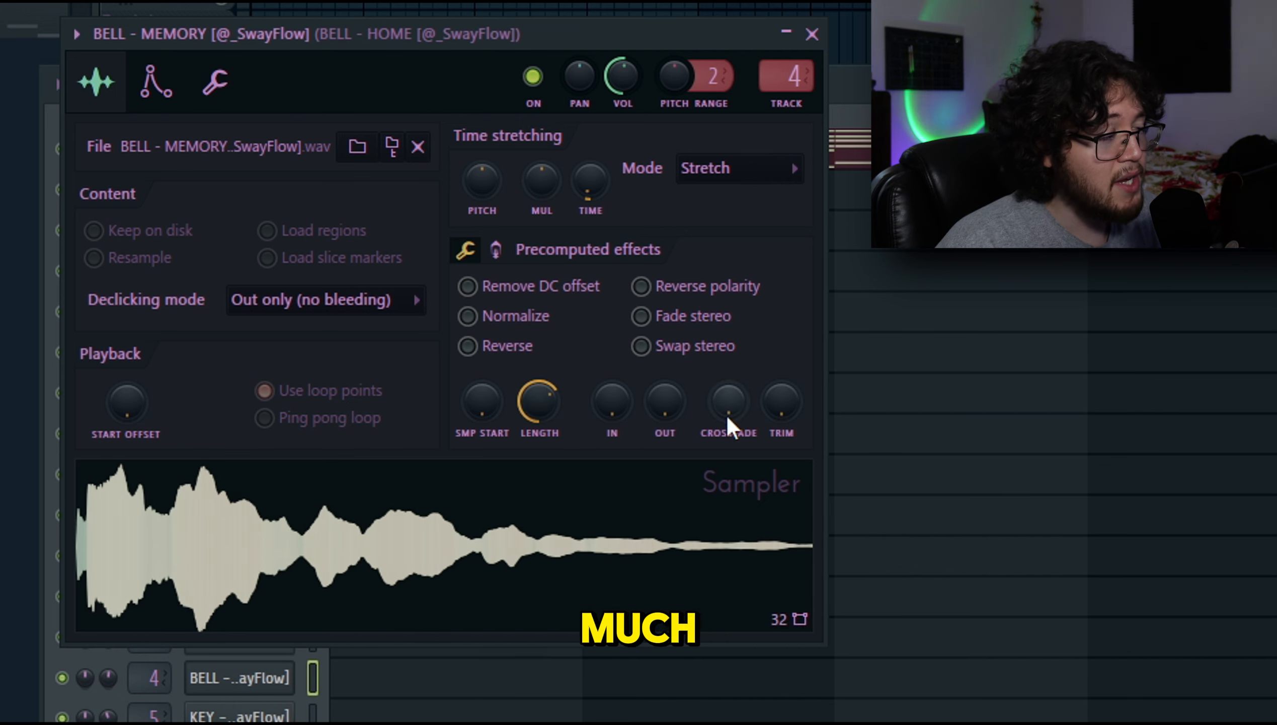
{"action": "left_click_drag", "start_coordinate": [739, 414], "coordinate": [739, 385]}
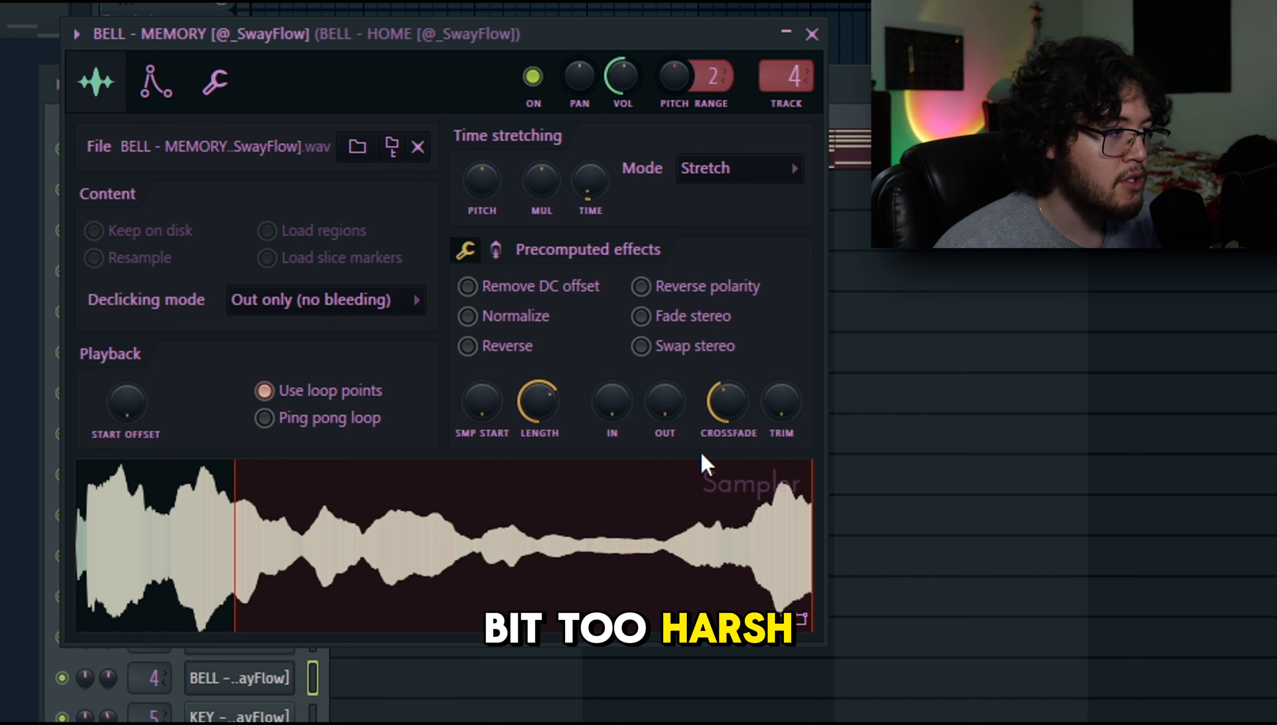
{"action": "left_click_drag", "start_coordinate": [728, 401], "coordinate": [728, 350]}
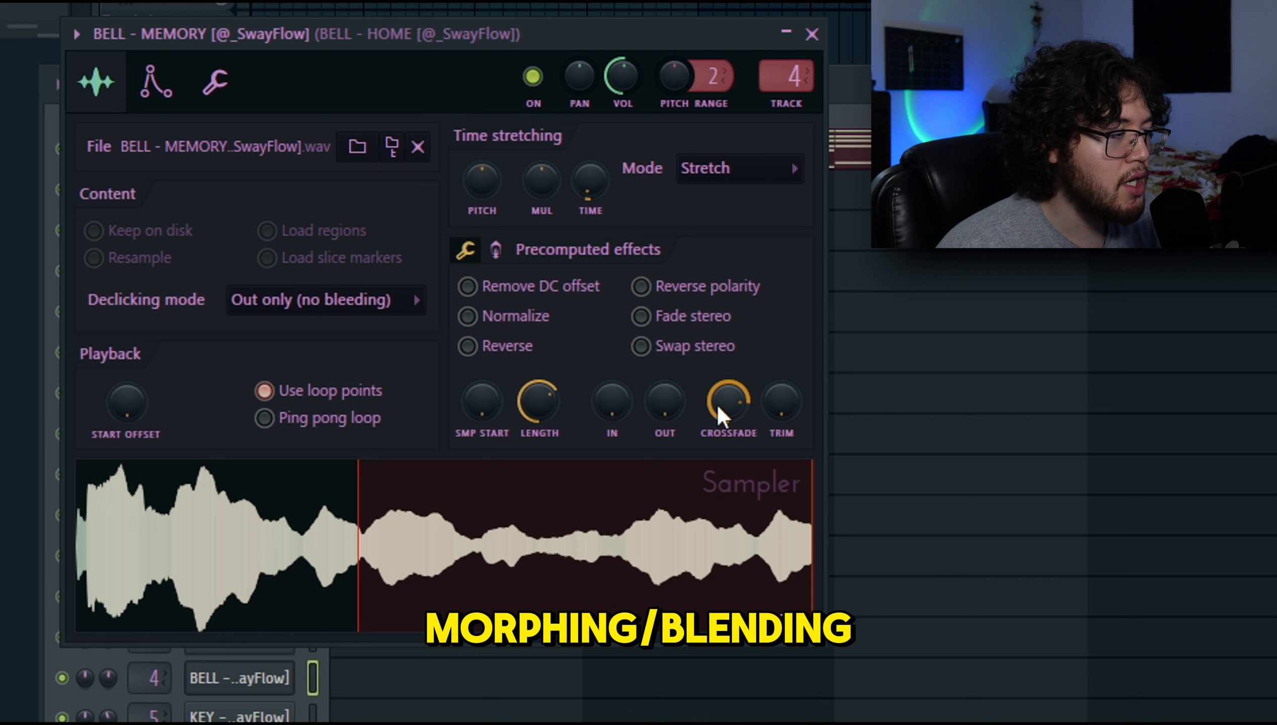
{"action": "left_click_drag", "start_coordinate": [720, 415], "coordinate": [720, 409]}
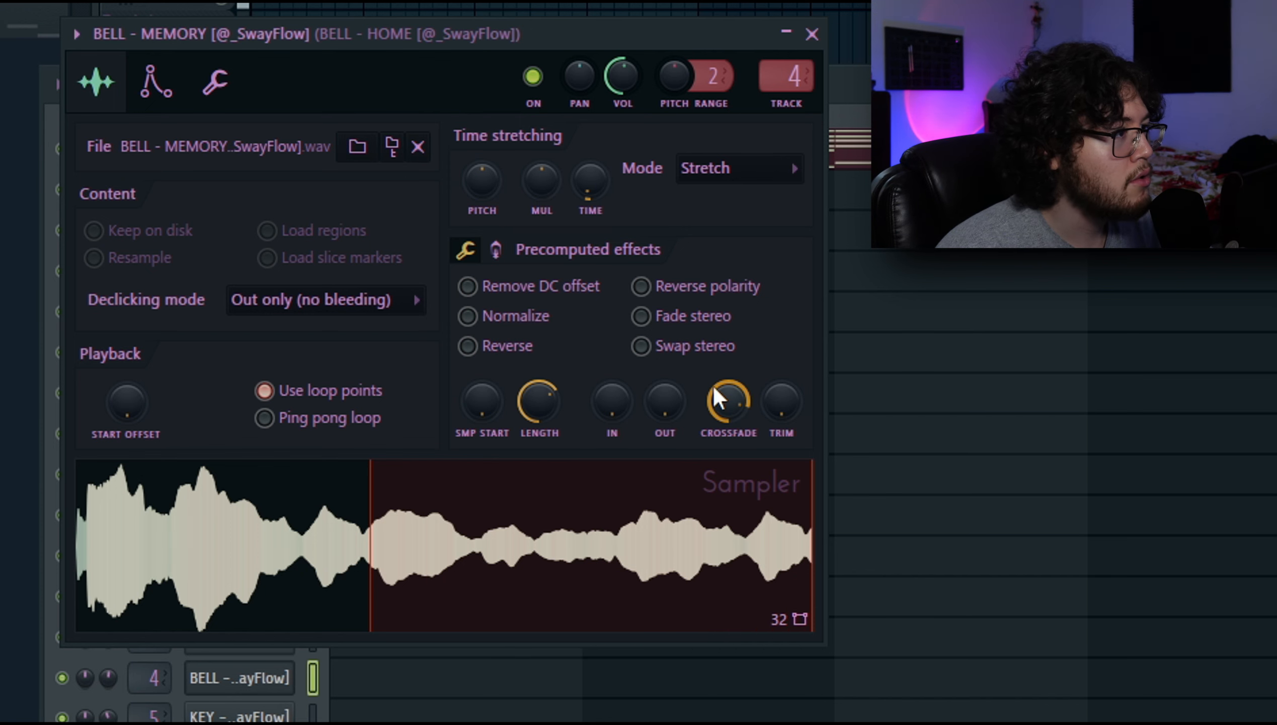
{"action": "left_click_drag", "start_coordinate": [733, 403], "coordinate": [734, 381]}
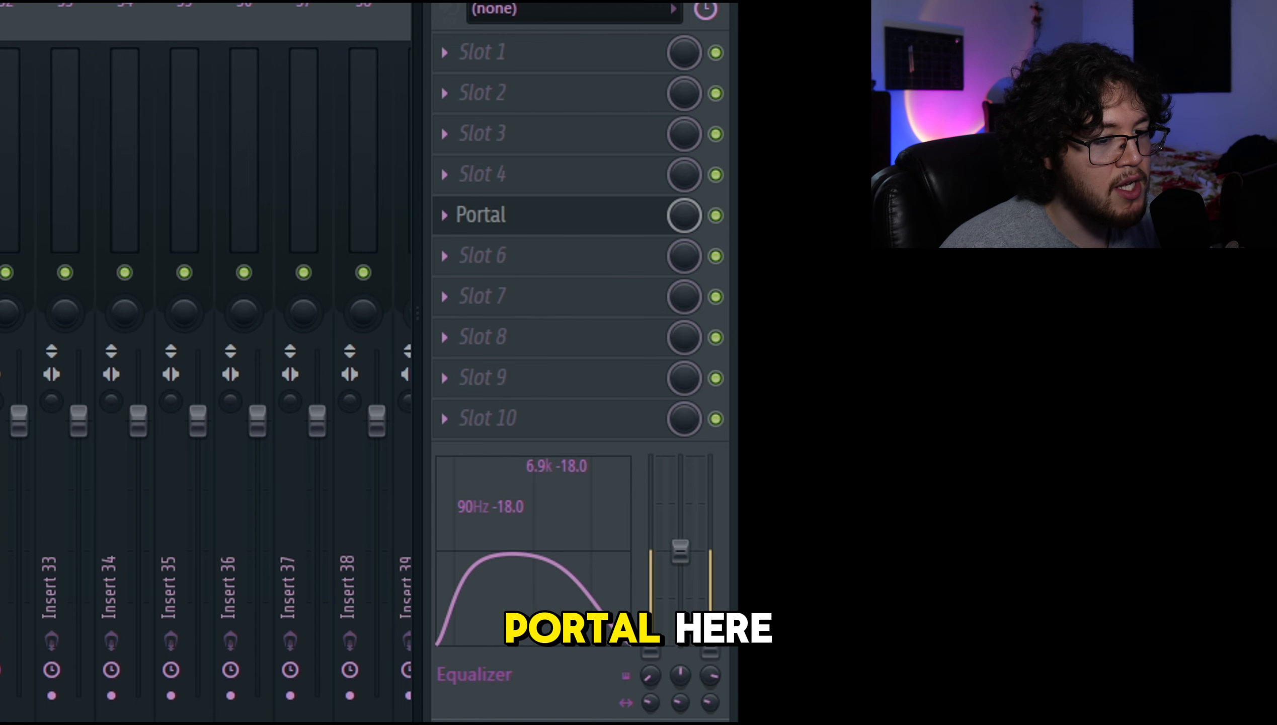
Step: Open the Portal effect on the BELL - HOME mixer track and view its preset selection
{"action": "left_click", "coordinate": [578, 223]}
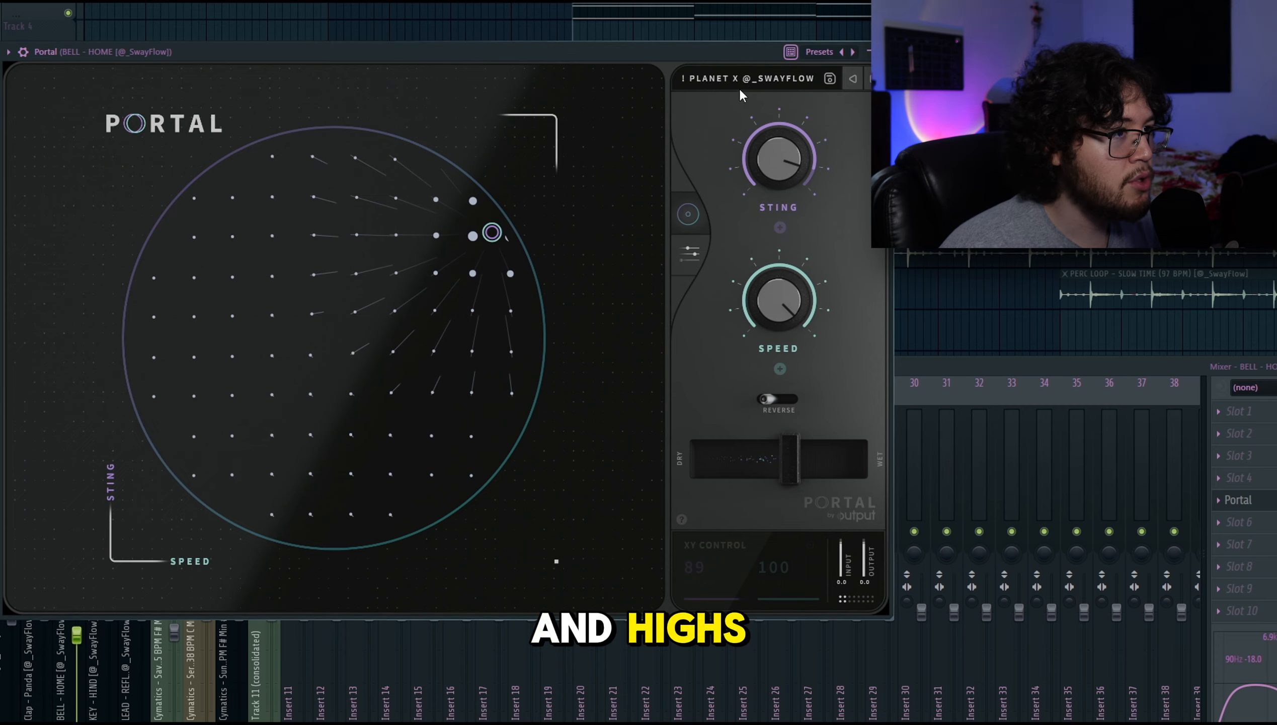
{"action": "left_click", "coordinate": [740, 81]}
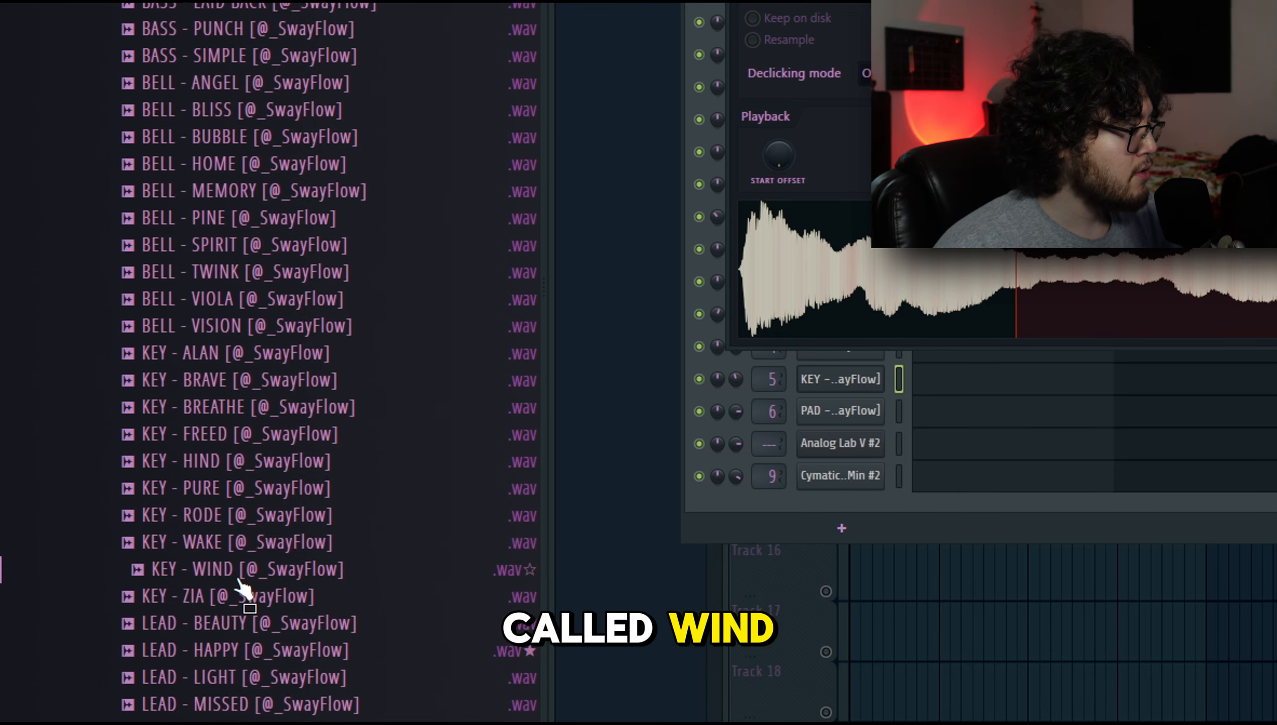
Step: Preview the KEY - WIND sample and play the Pattern 5 melody in the piano roll
{"action": "left_click", "coordinate": [254, 568]}
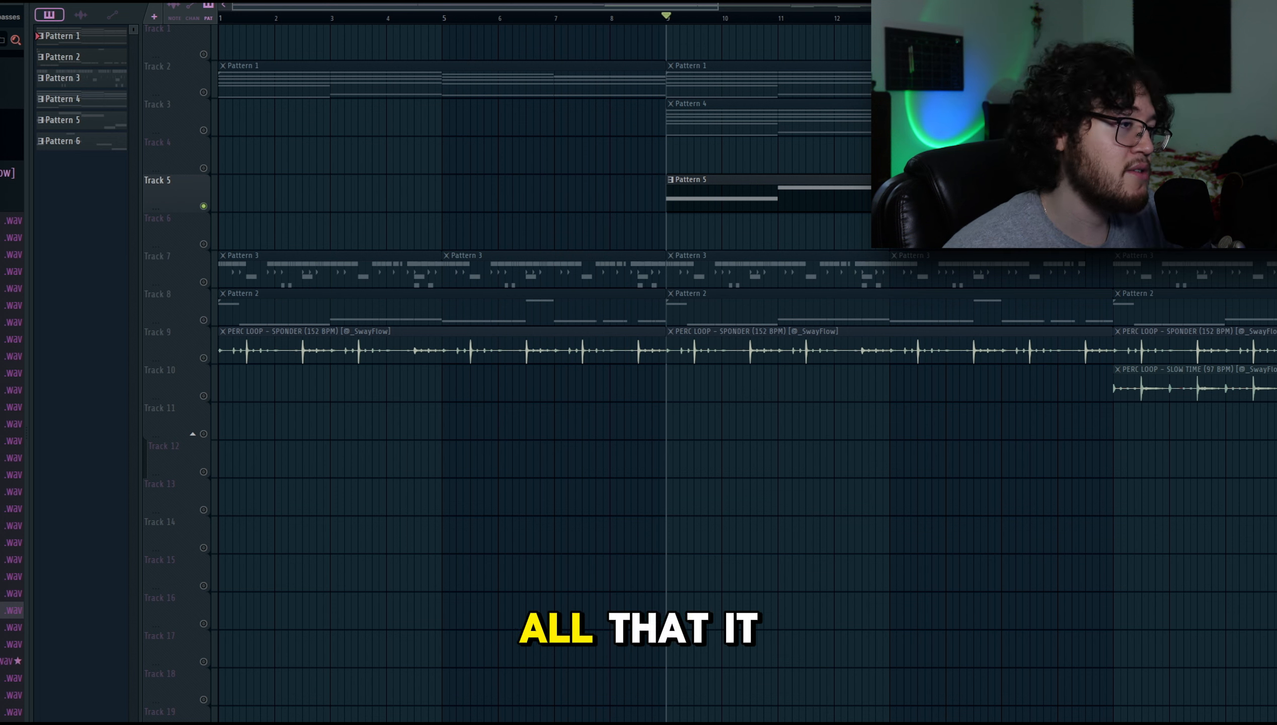
{"action": "double_click", "coordinate": [784, 200]}
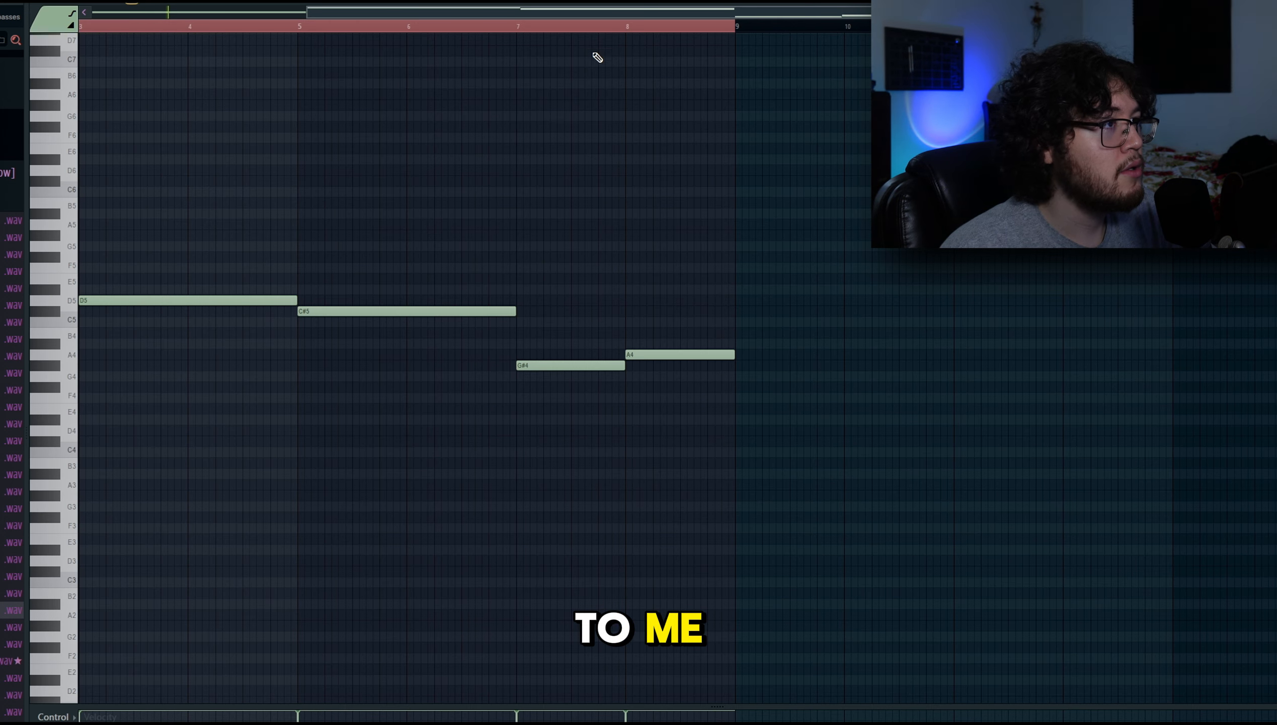
{"action": "key", "text": "space"}
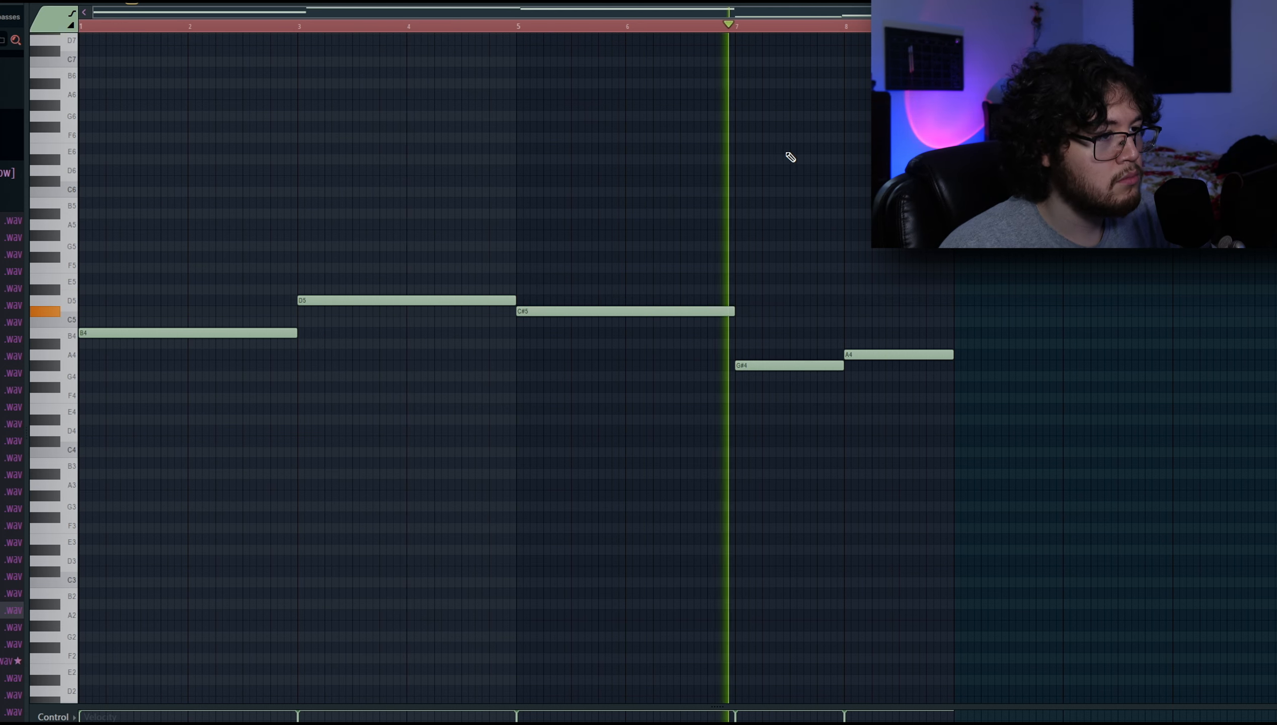
{"action": "key", "text": "F9"}
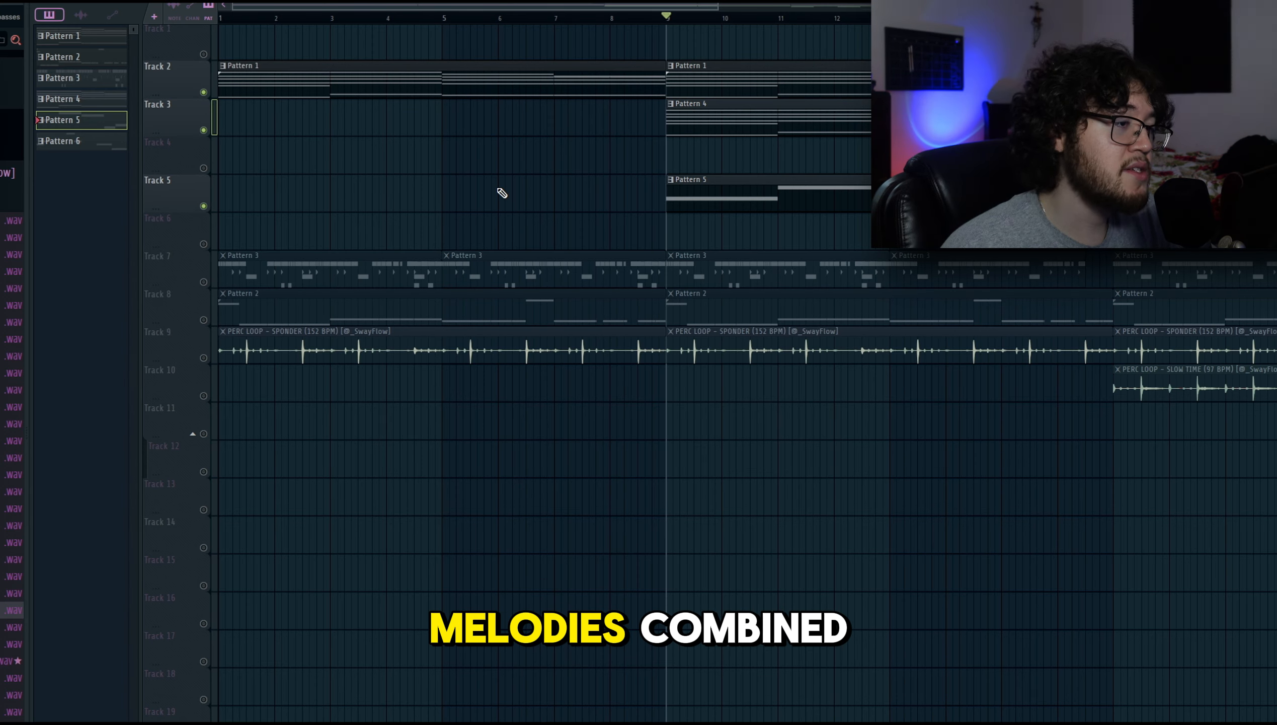
Step: Play the combined melodies of Patterns 1, 4 and 5, followed by the Track 11 (consolidated) vocal clips
{"action": "key", "text": "space"}
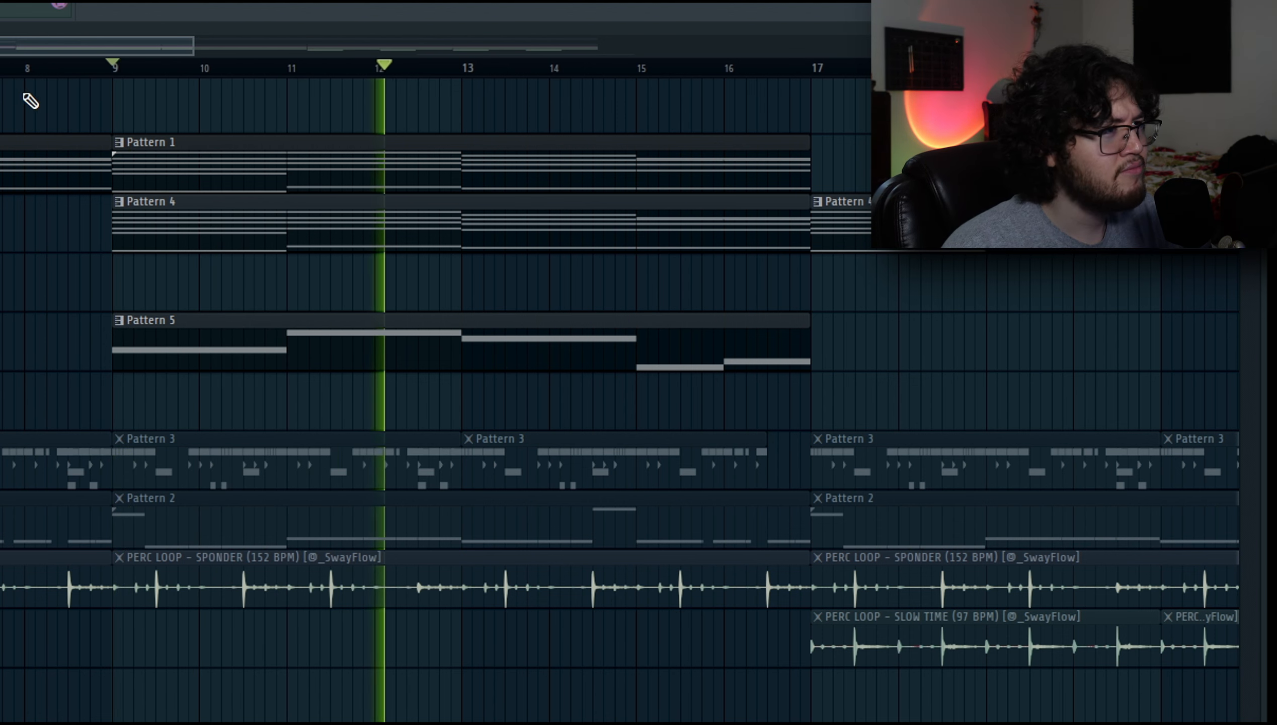
{"action": "scroll", "coordinate": [57, 71], "scroll_direction": "down", "scroll_amount": 3}
{"action": "scroll", "coordinate": [62, 51], "scroll_direction": "down", "scroll_amount": 2}
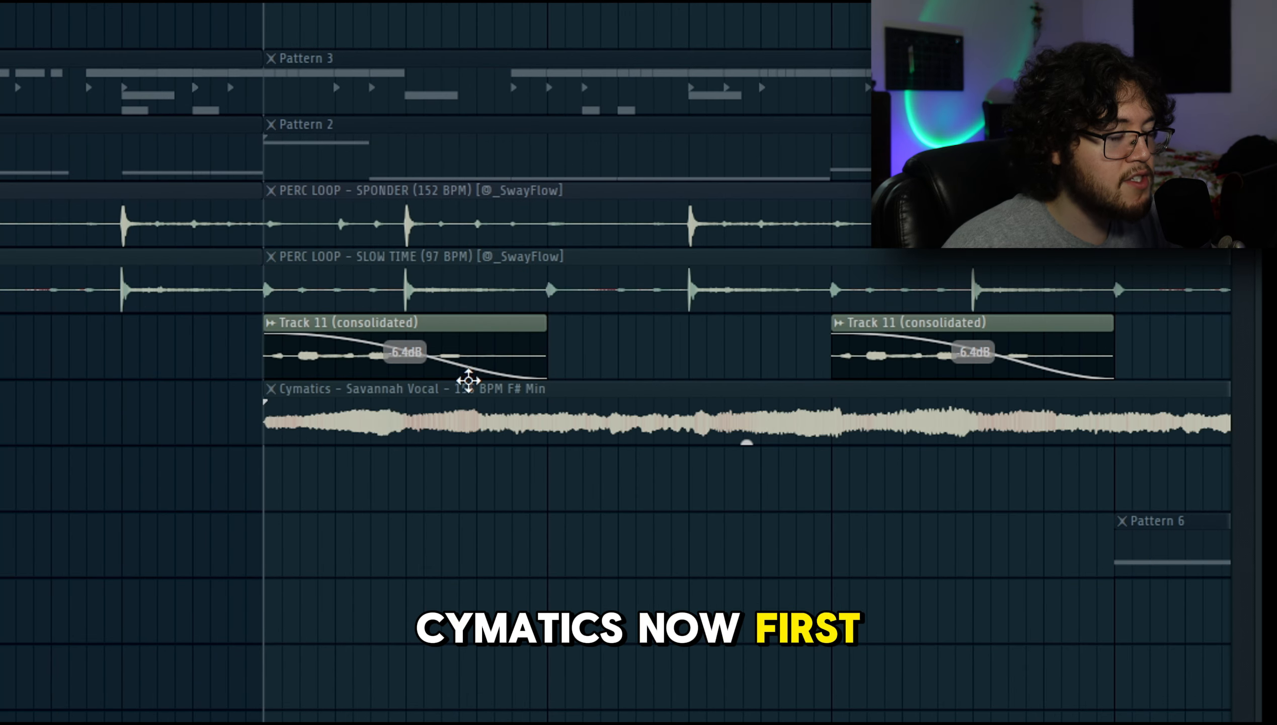
{"action": "key", "text": "space"}
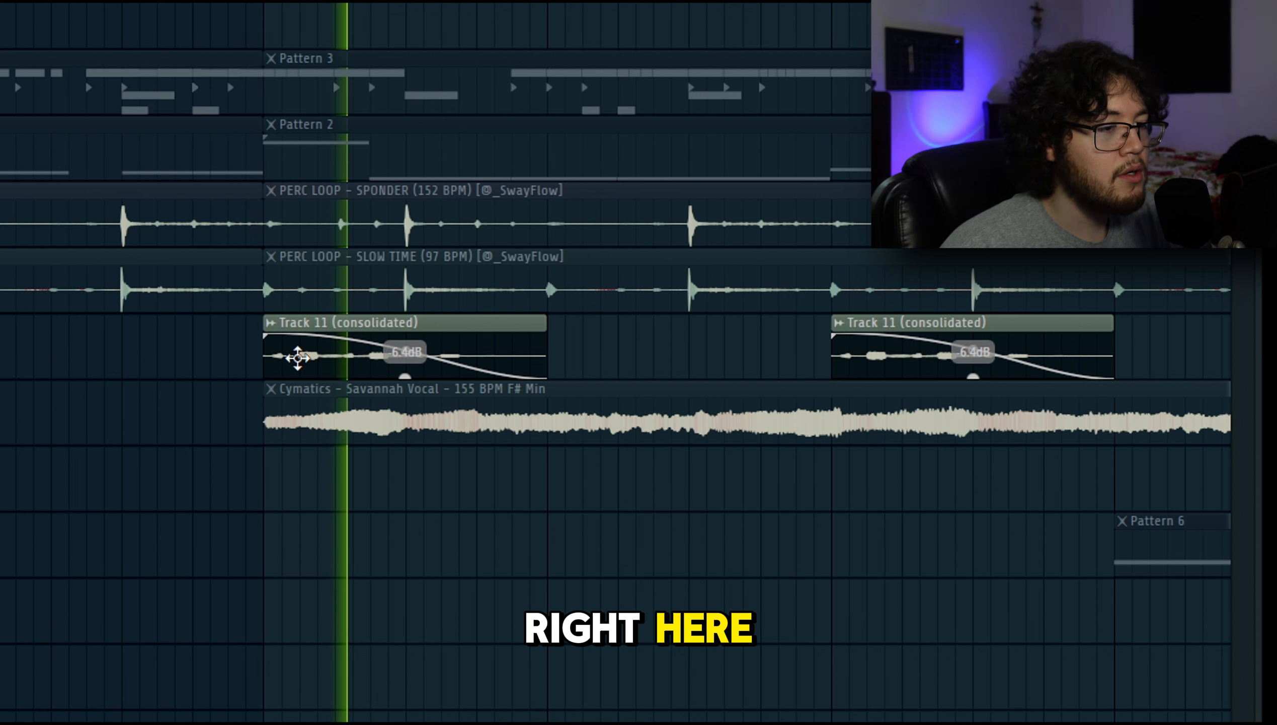
{"action": "key", "text": "space"}
Step: Solo the Savannah Vocal track, slice its clip within the first bar and delete the remaining piece
{"action": "left_click", "coordinate": [448, 400]}
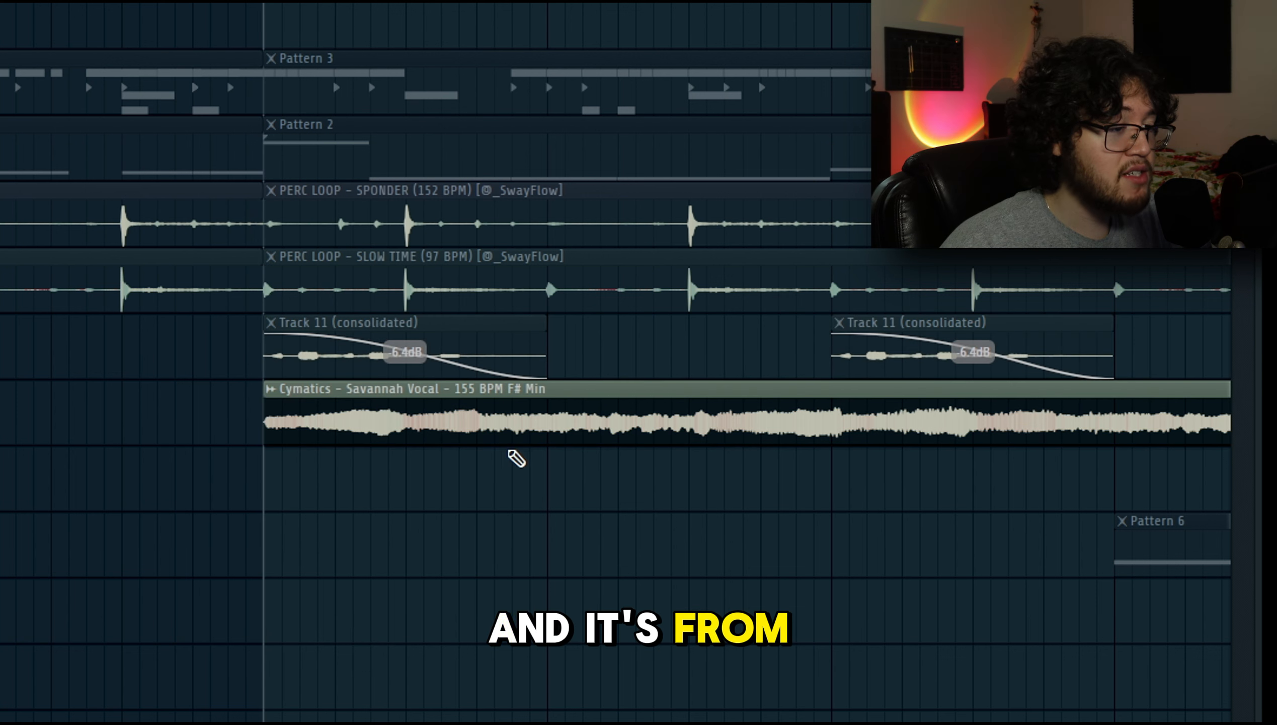
{"action": "key", "text": "c"}
{"action": "left_click_drag", "start_coordinate": [393, 376], "coordinate": [405, 451]}
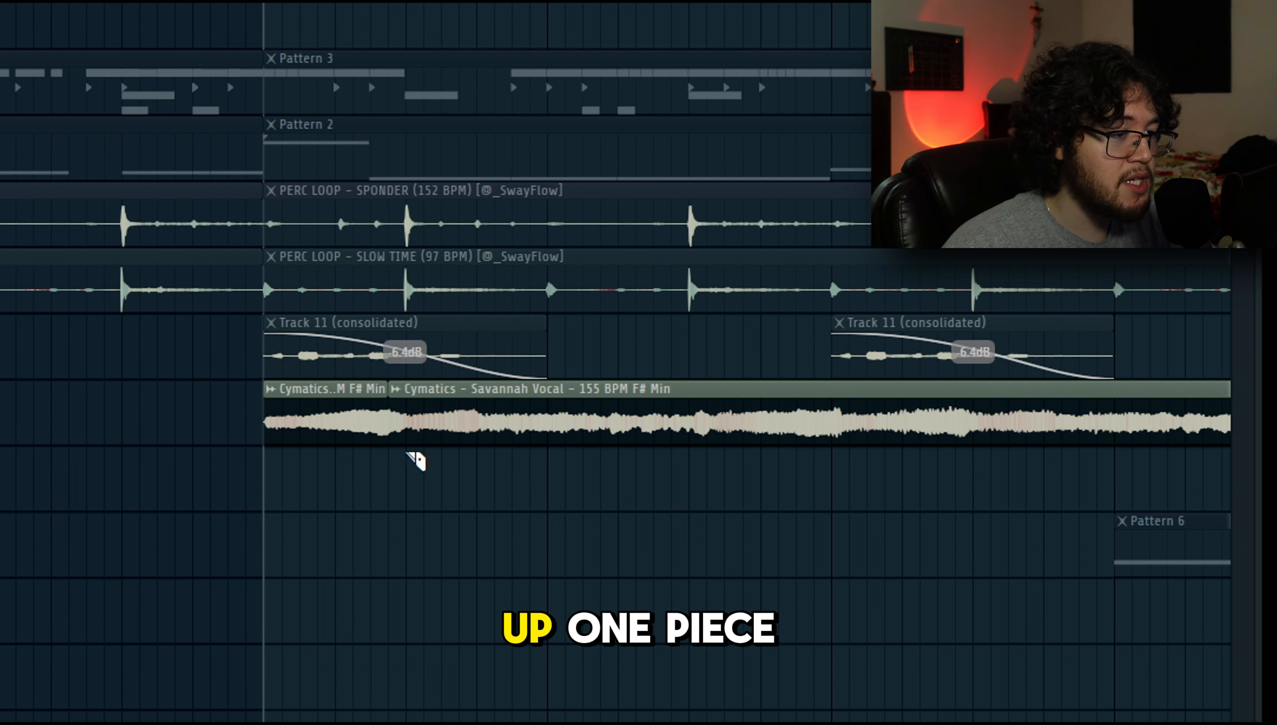
{"action": "key", "text": "p"}
{"action": "right_click", "coordinate": [444, 440]}
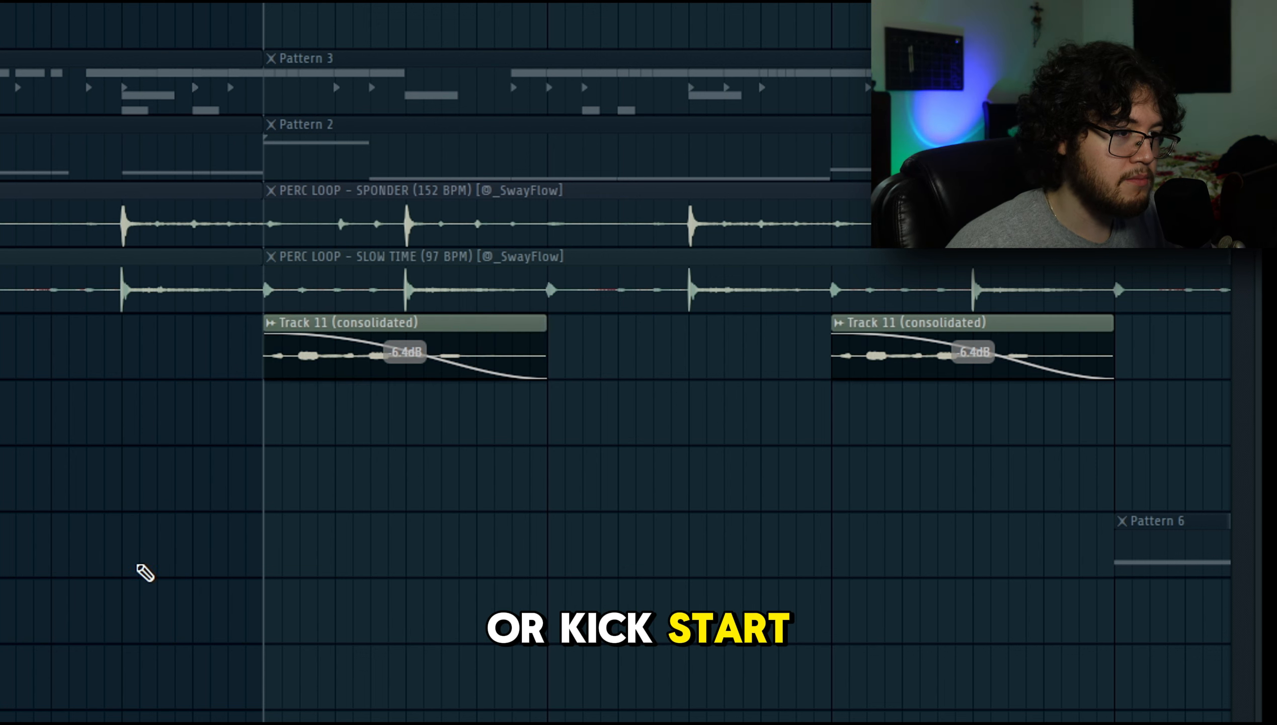
Step: Play the full Cymatics - Savannah Vocal - 155 BPM F# Min clip in solo
{"action": "key", "text": "space"}
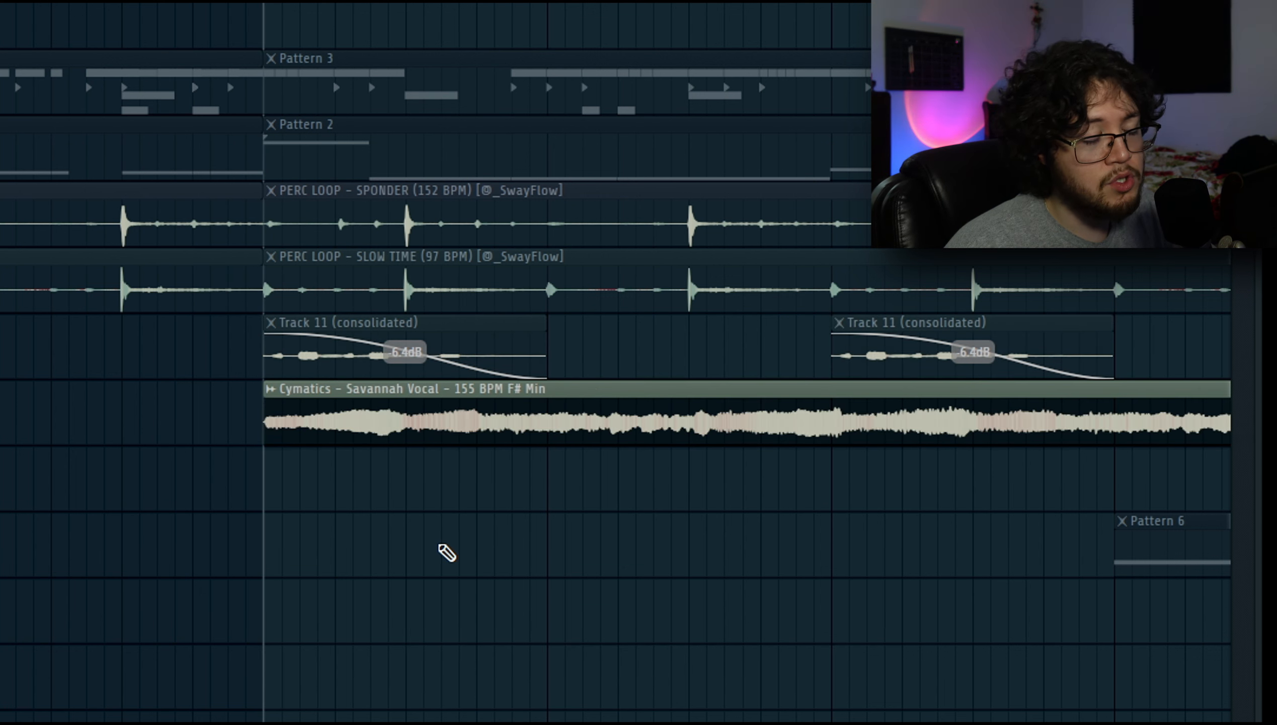
{"action": "key", "text": "space"}
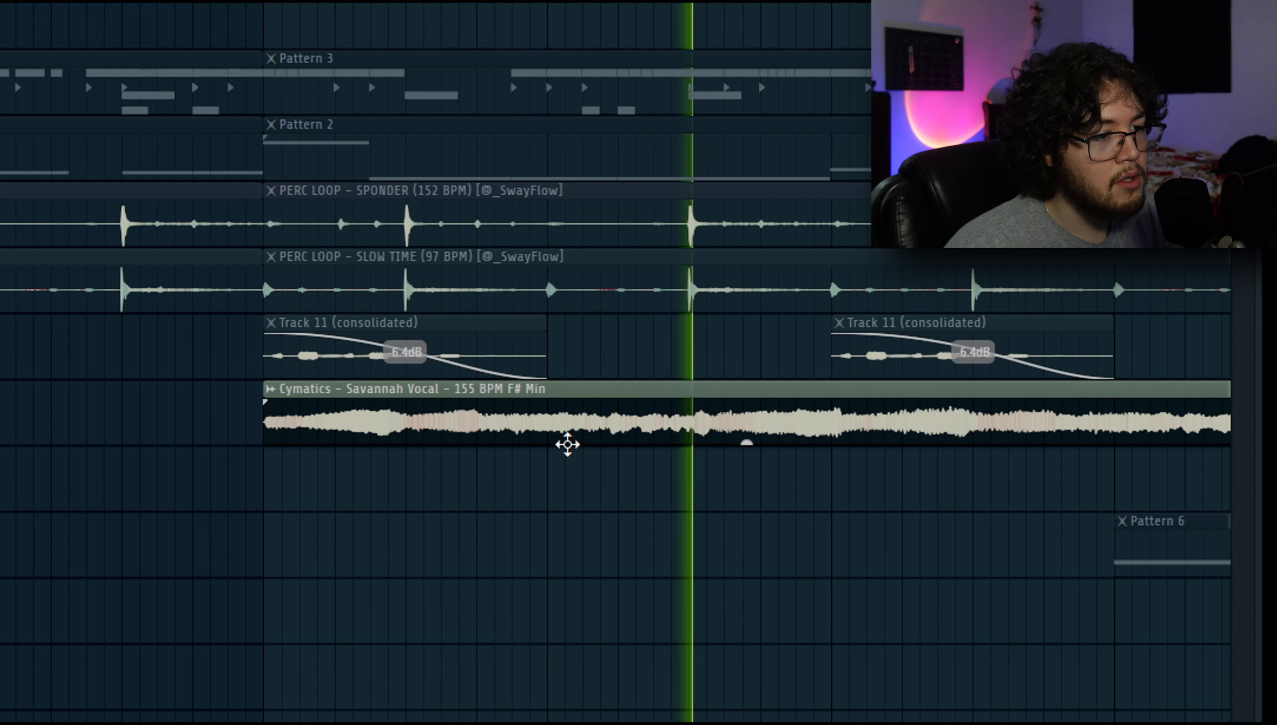
{"action": "key", "text": "space"}
{"action": "left_click", "coordinate": [325, 431]}
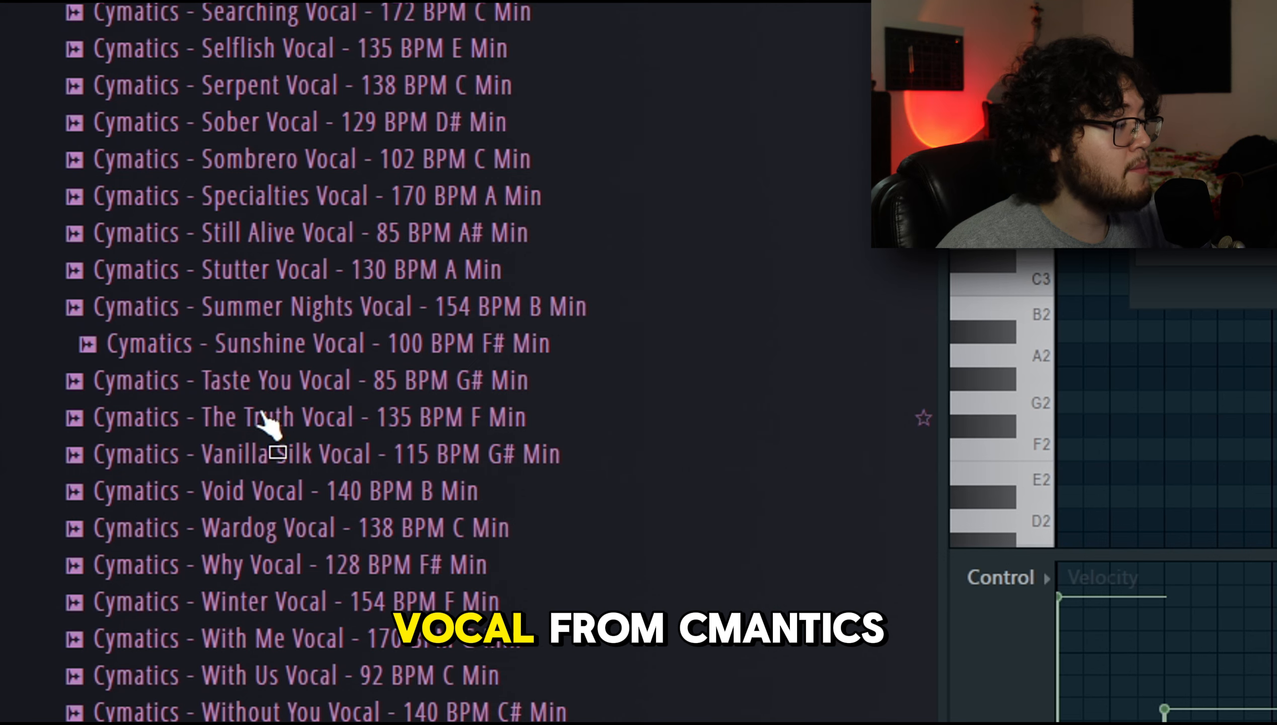
Step: Choose the Cymatics - Sunshine Vocal - 100 BPM F# Min sample and adjust its length and crossfade
{"action": "left_click", "coordinate": [260, 348]}
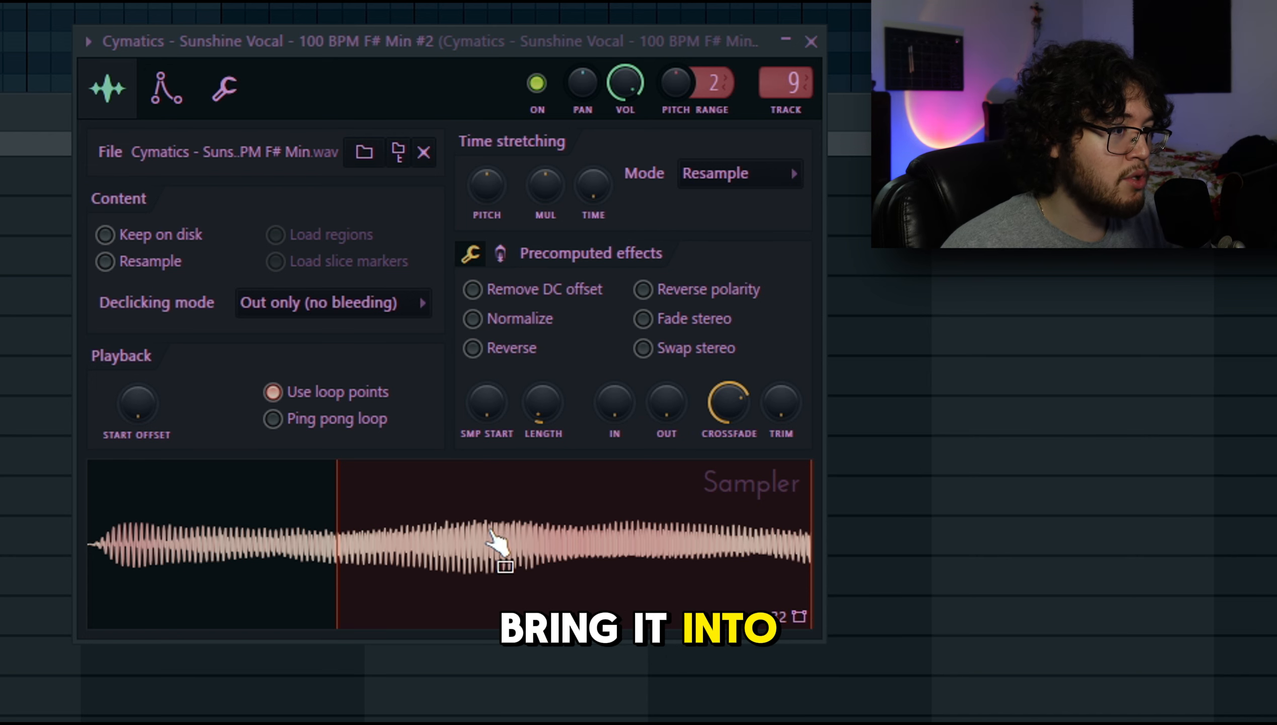
{"action": "mouse_move", "coordinate": [543, 402]}
{"action": "left_mouse_down"}
{"action": "mouse_move", "coordinate": [543, 274]}
{"action": "mouse_move", "coordinate": [543, 399]}
{"action": "left_mouse_up"}
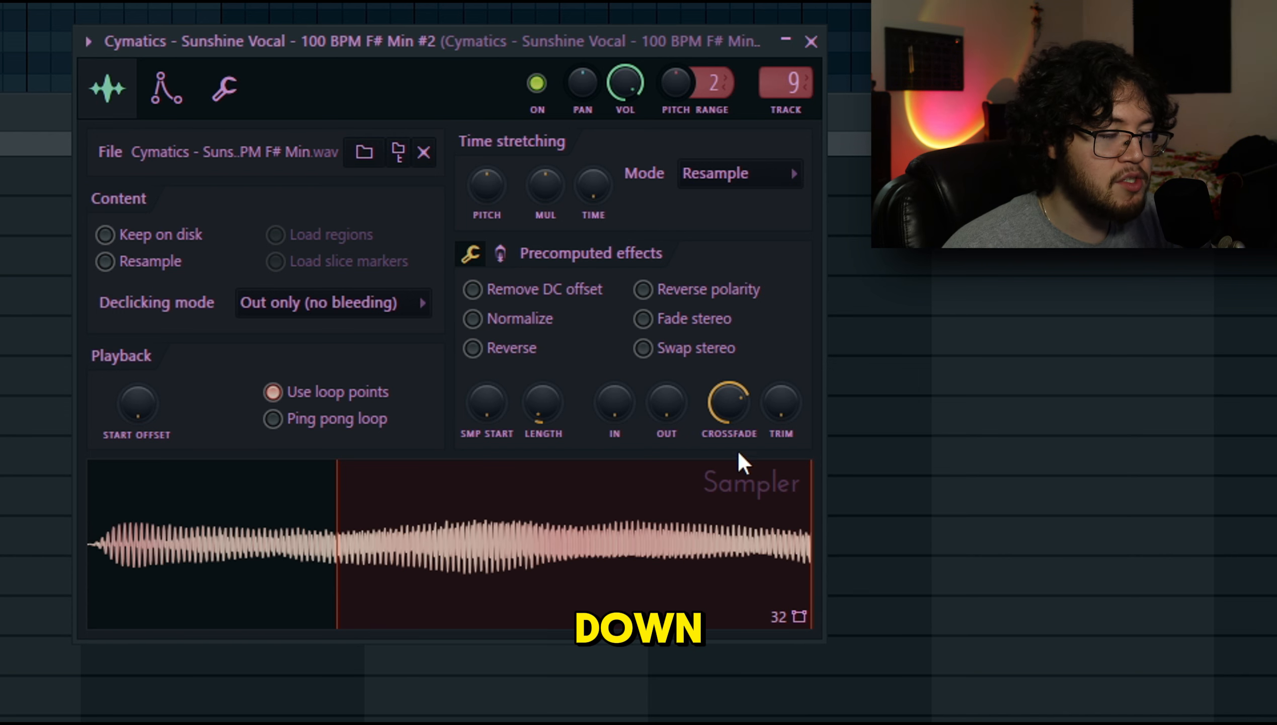
{"action": "left_click_drag", "start_coordinate": [724, 409], "coordinate": [724, 415]}
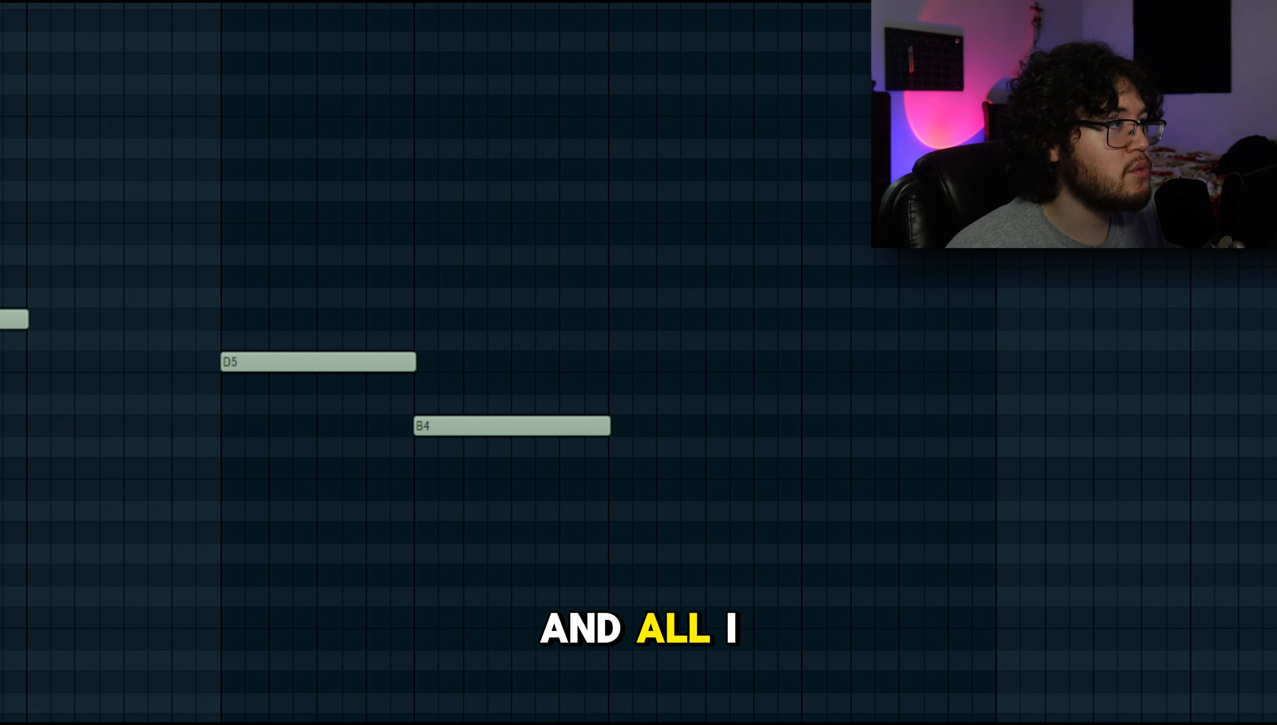
Step: Play the Pattern 6 vocal melody and shorten the decay of the Sunshine Vocal's volume envelope
{"action": "key", "text": "space"}
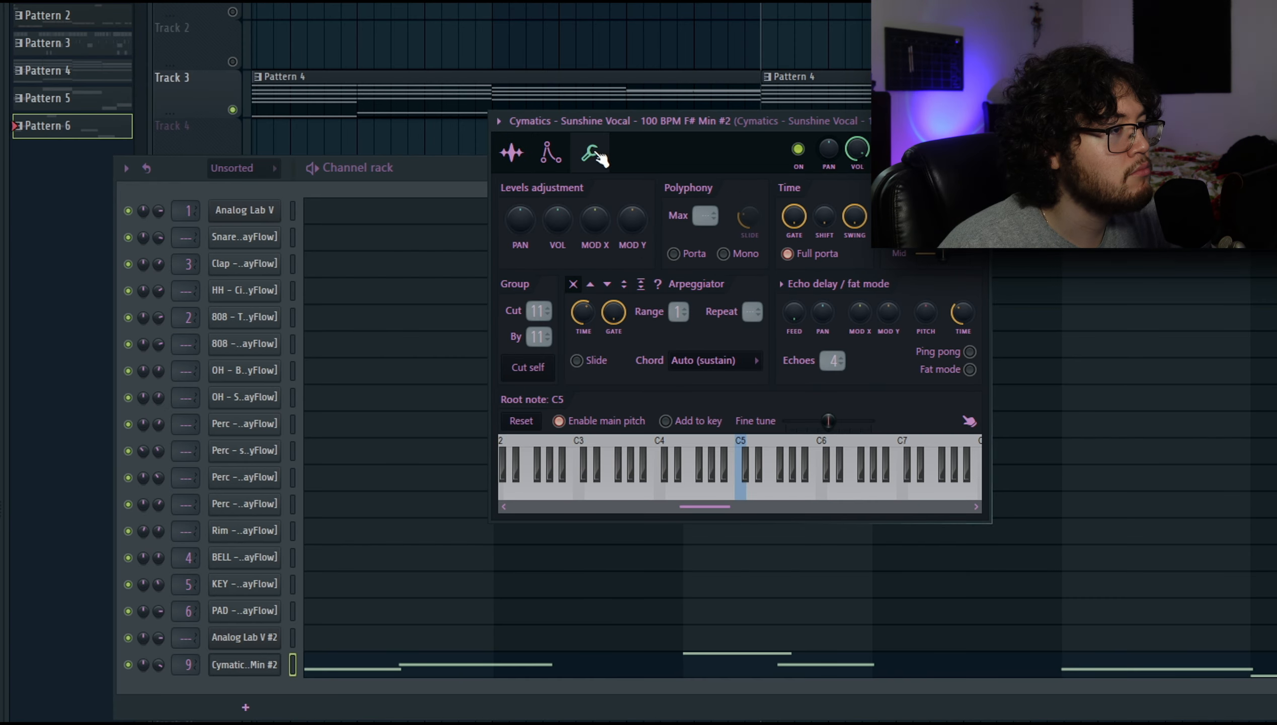
{"action": "left_click", "coordinate": [550, 152]}
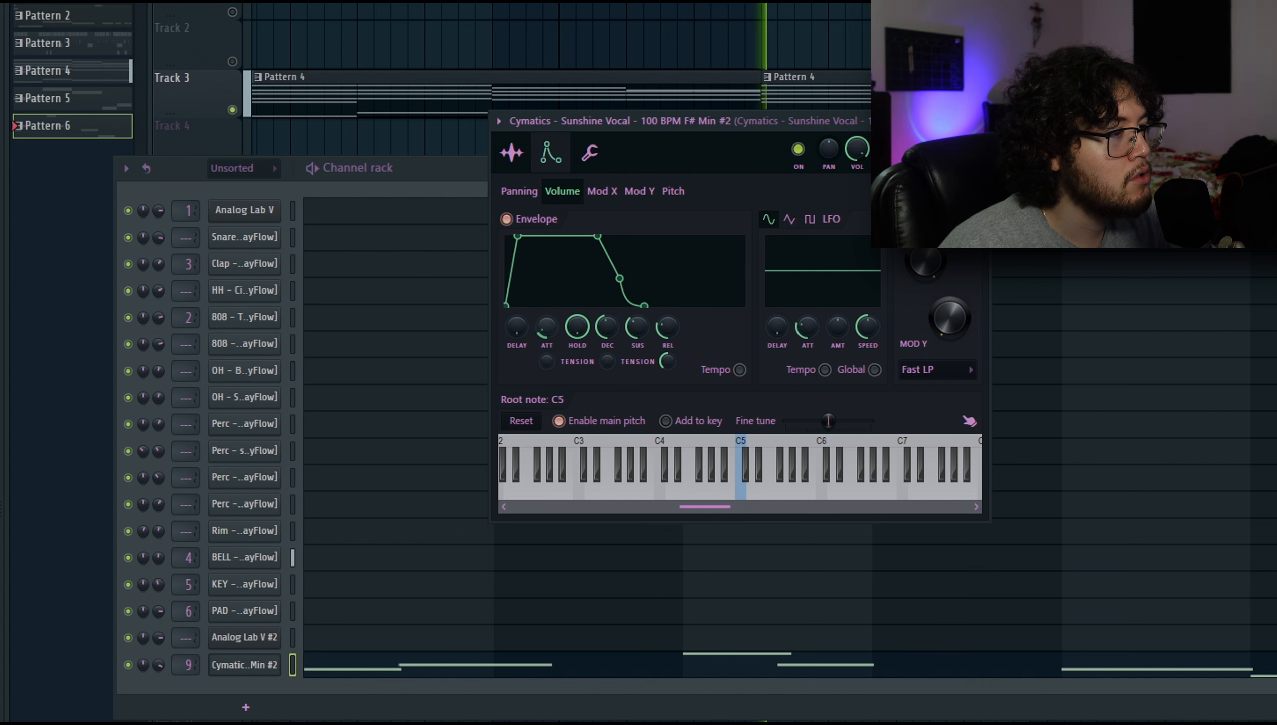
{"action": "left_click_drag", "start_coordinate": [607, 327], "coordinate": [607, 342]}
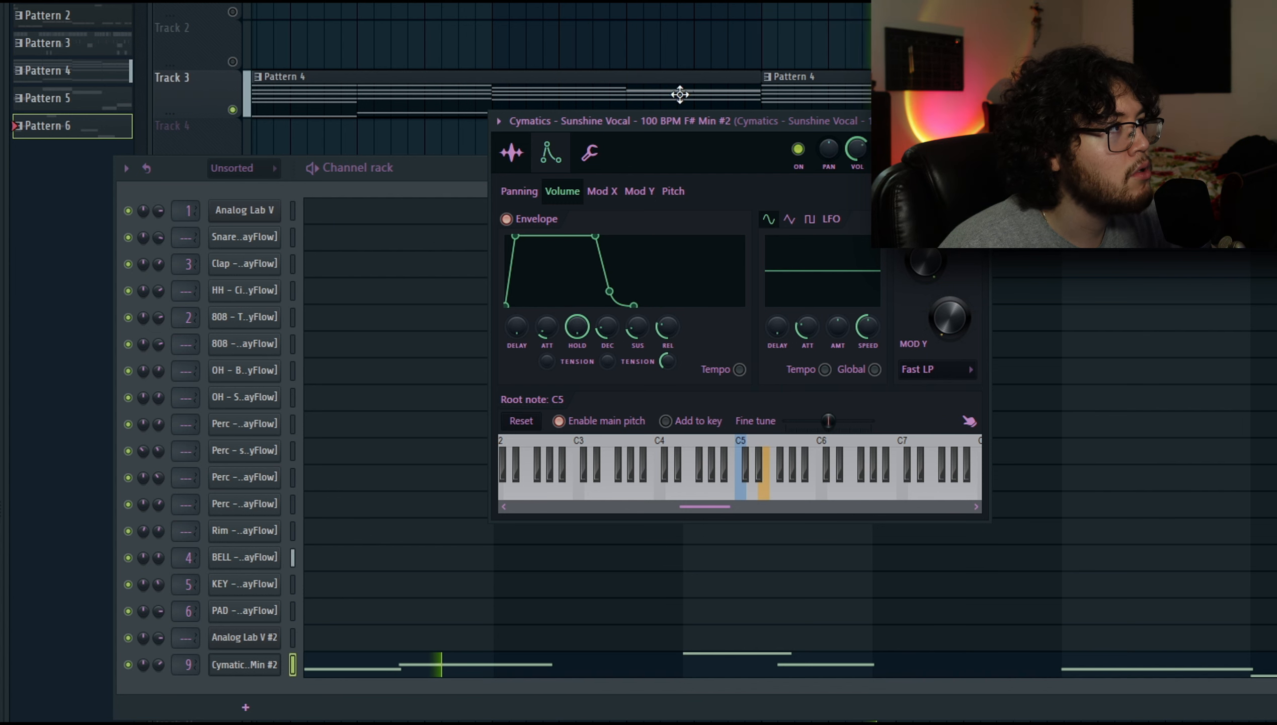
{"action": "key", "text": "F9"}
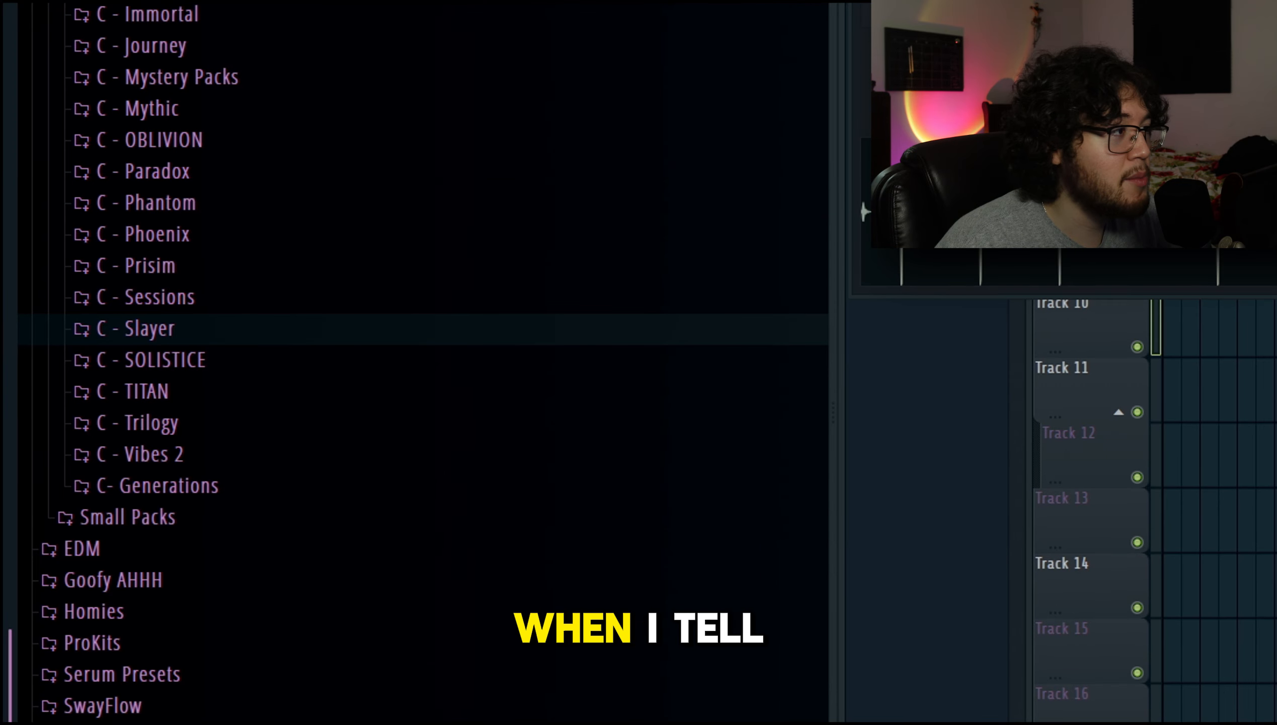
Step: Browse the SwayFlow percussion loops and preview several, including ROCK PLAY, KNOB ROB and FATHER
{"action": "scroll", "coordinate": [568, 350], "scroll_direction": "down", "scroll_amount": 20}
{"action": "scroll", "coordinate": [568, 349], "scroll_direction": "down", "scroll_amount": 3}
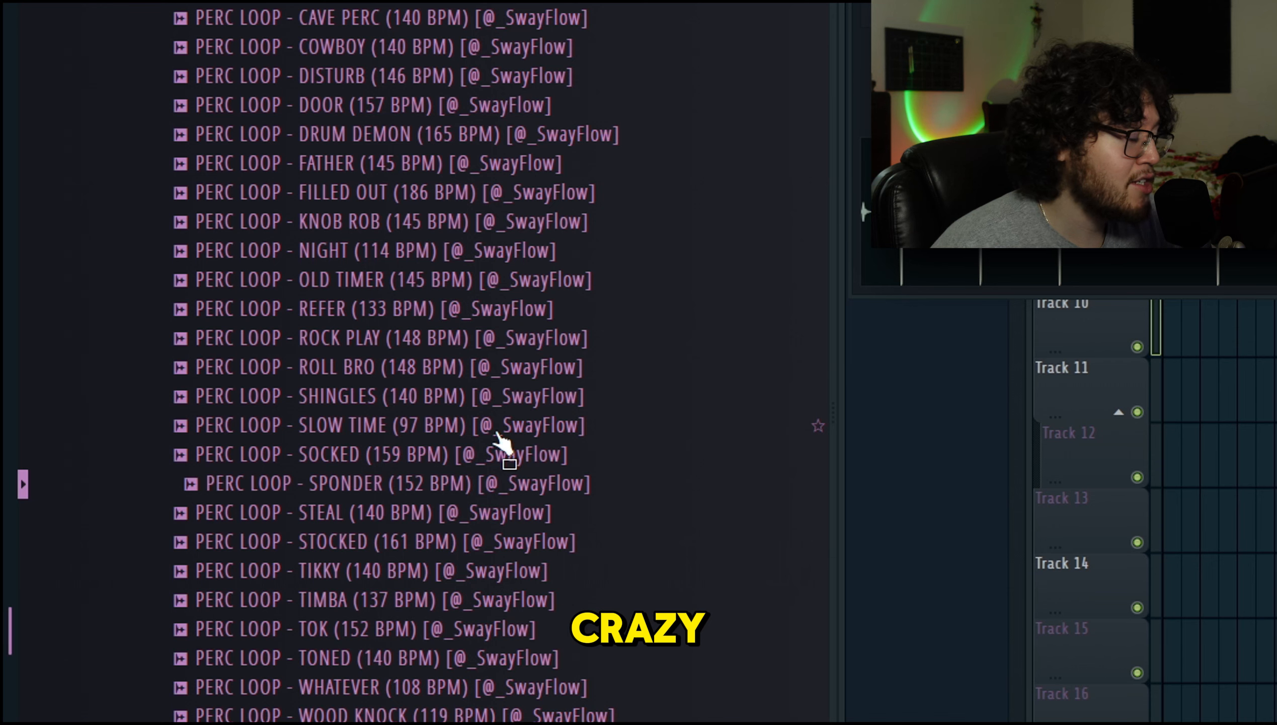
{"action": "left_click", "coordinate": [400, 339]}
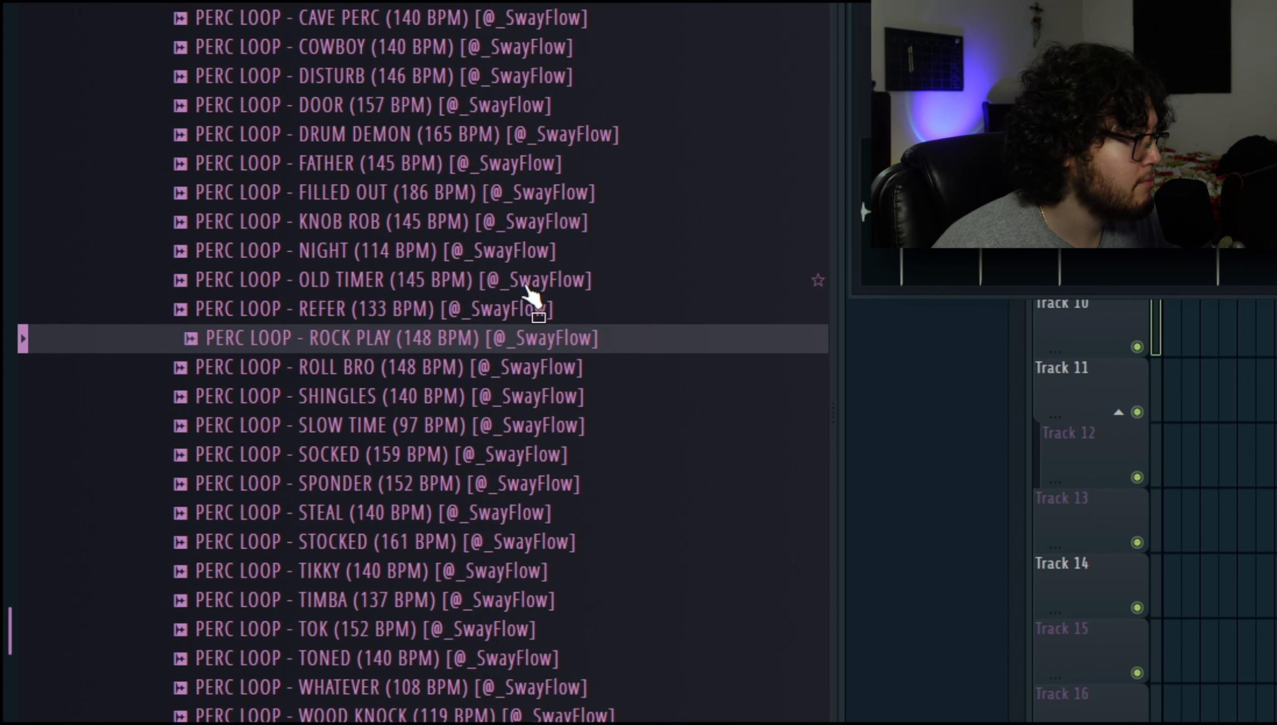
{"action": "left_click", "coordinate": [515, 225]}
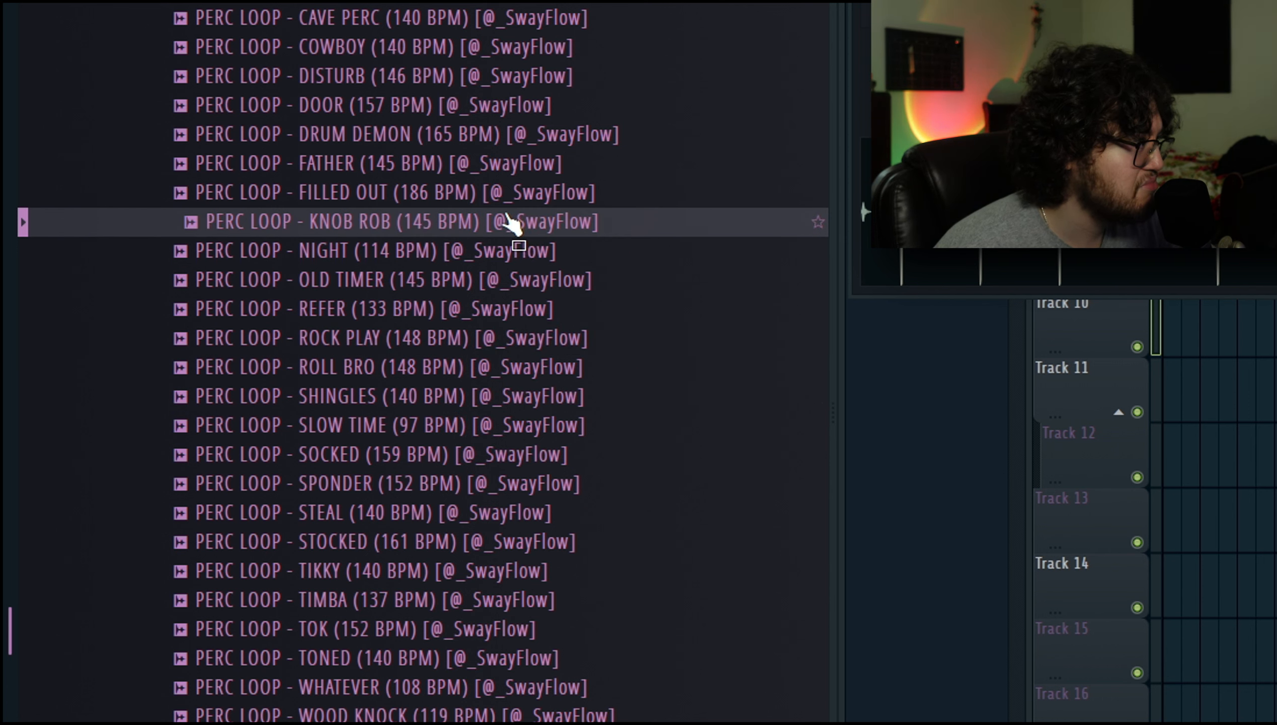
{"action": "left_click", "coordinate": [516, 166]}
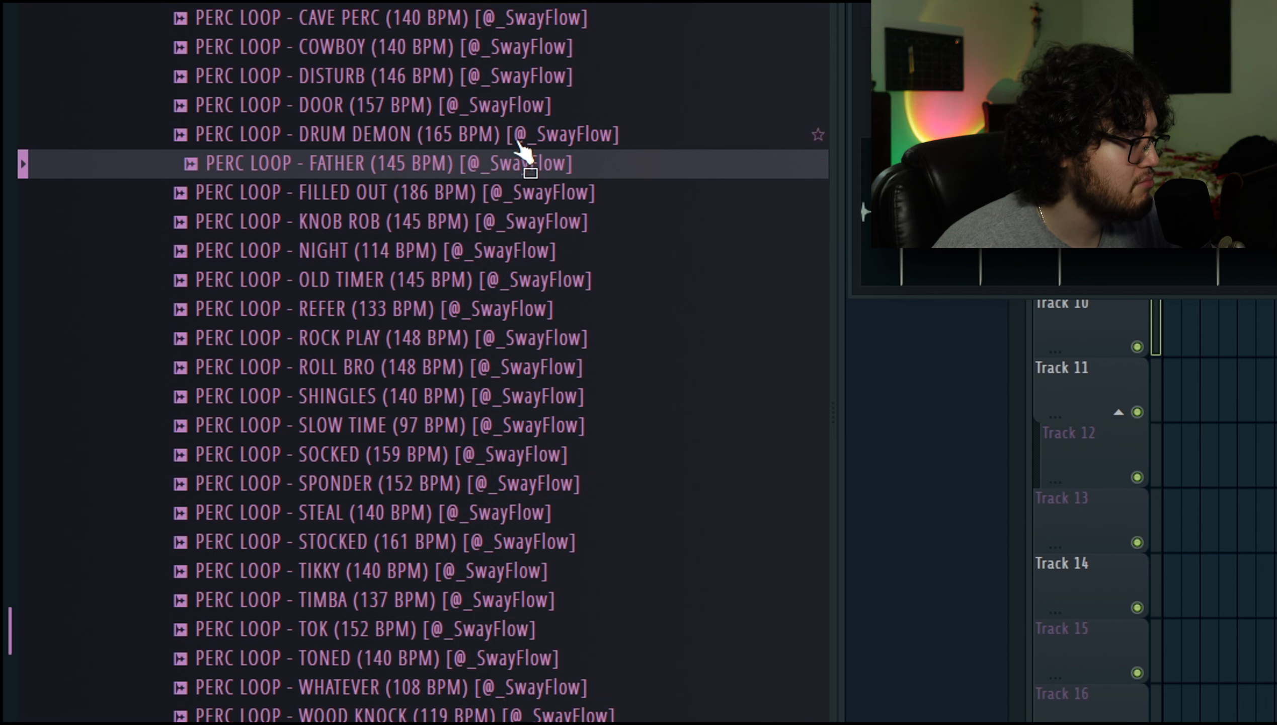
{"action": "left_click", "coordinate": [546, 60]}
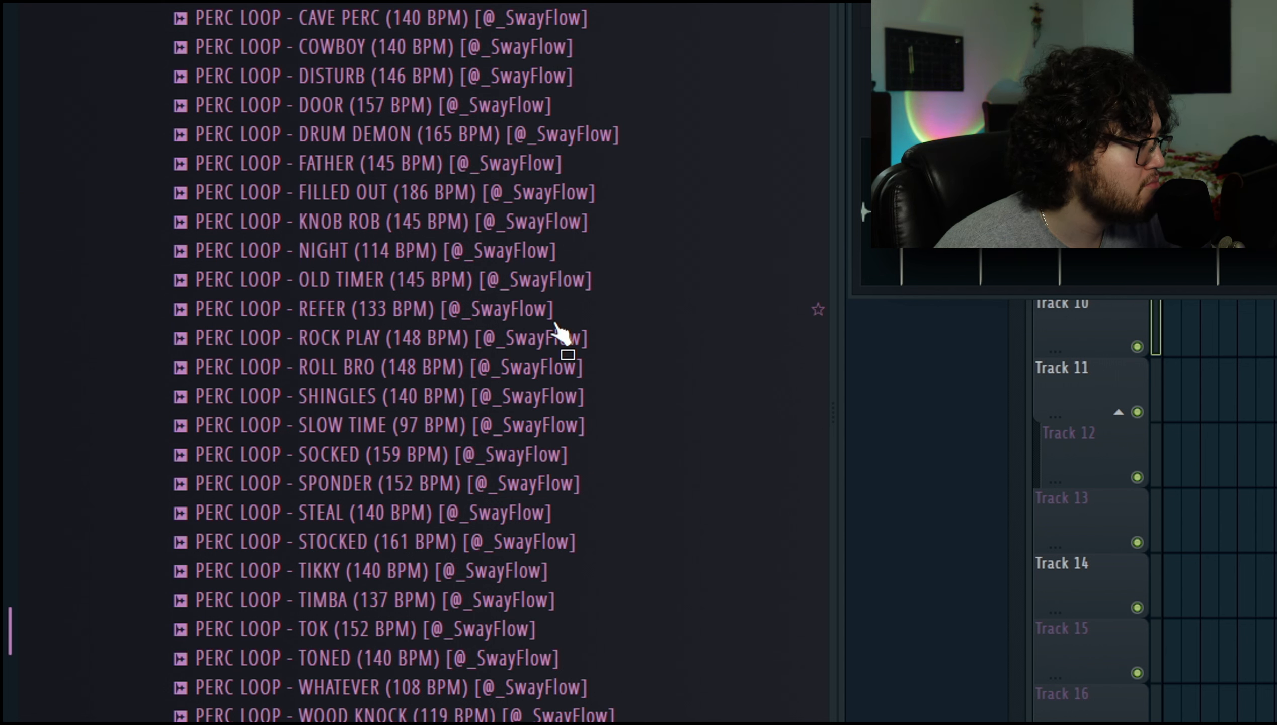
{"action": "left_click", "coordinate": [556, 322]}
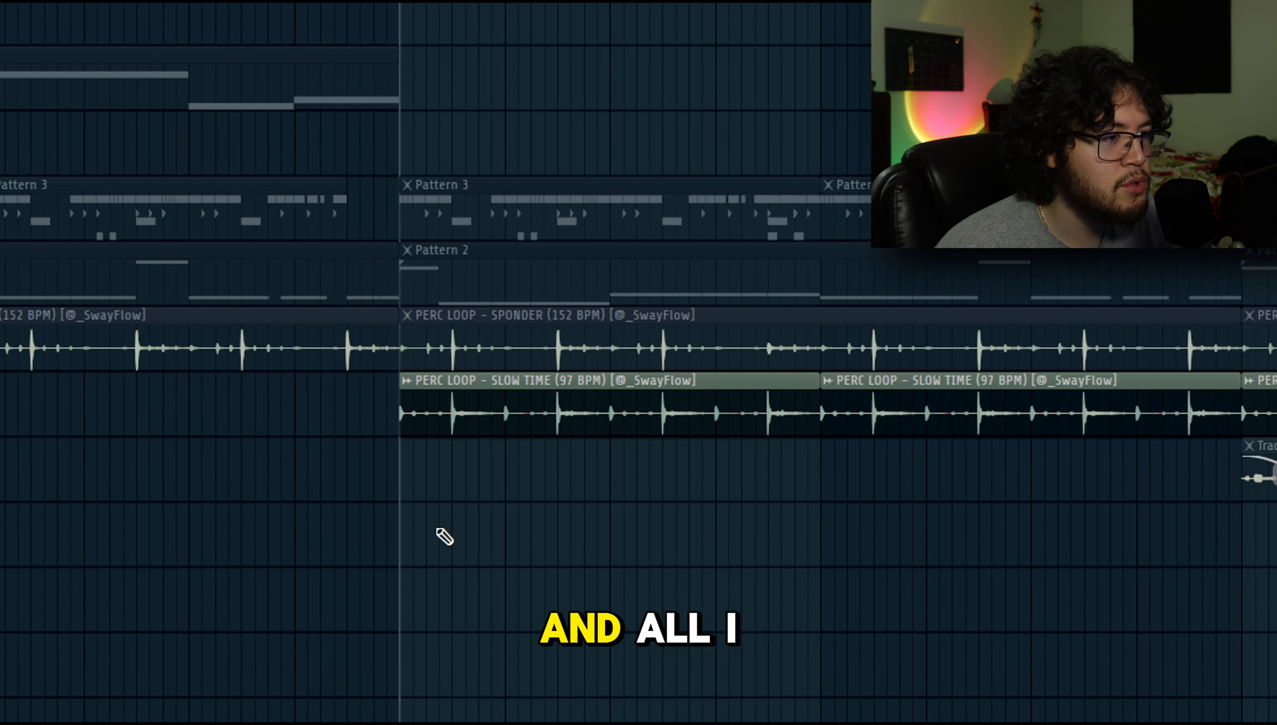
Step: Inspect the PERC LOOP - SLOW TIME (97 BPM) clip in the playlist and play it in solo
{"action": "scroll", "coordinate": [445, 536], "scroll_direction": "left", "scroll_amount": 1}
{"action": "double_click", "coordinate": [683, 430]}
{"action": "key", "text": "Escape"}
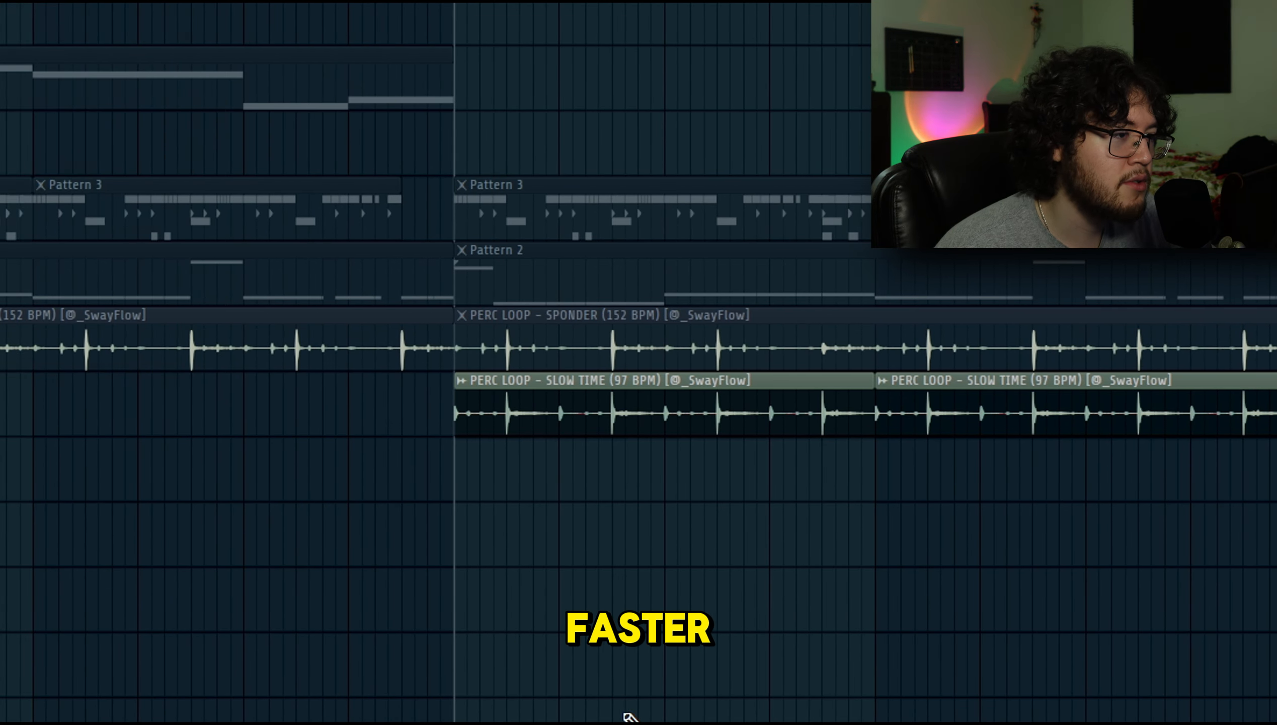
{"action": "key", "text": "space"}
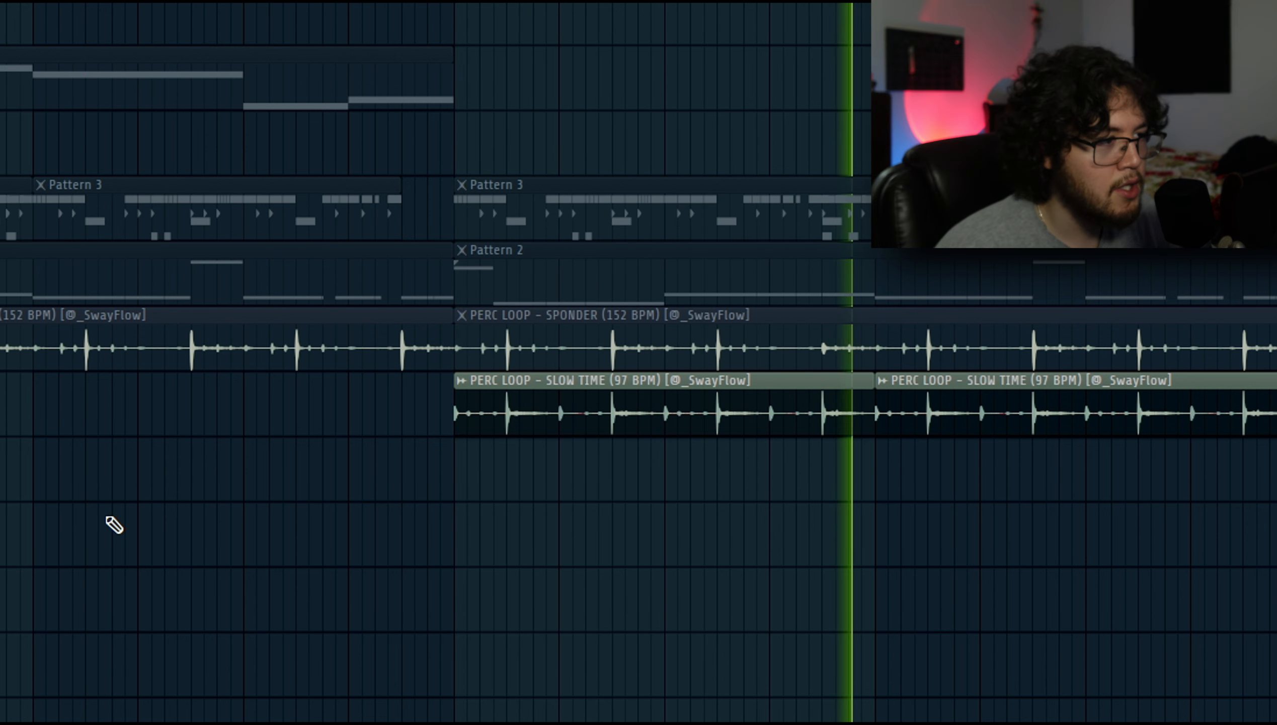
Step: Play the SPONDER and SLOW TIME percussion loops together in solo, and listen to them with the drums and other tracks restored
{"action": "key", "text": "space"}
{"action": "double_click", "coordinate": [773, 345]}
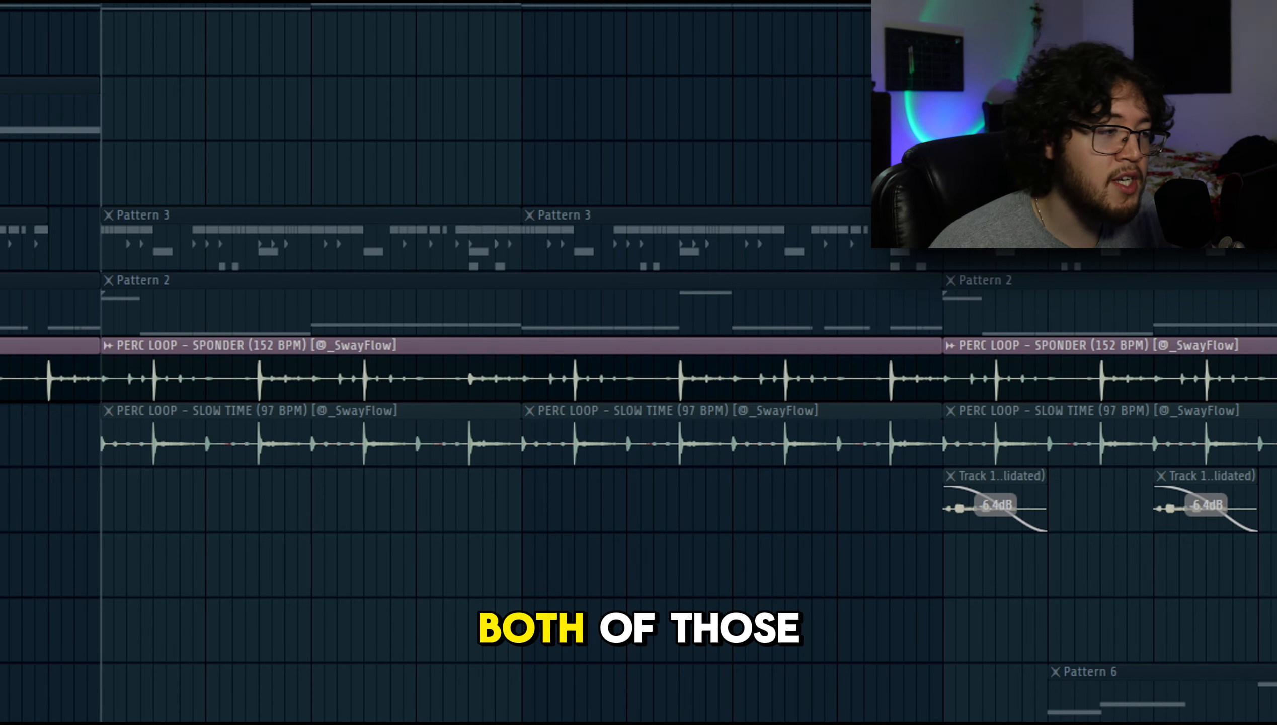
{"action": "key", "text": "space"}
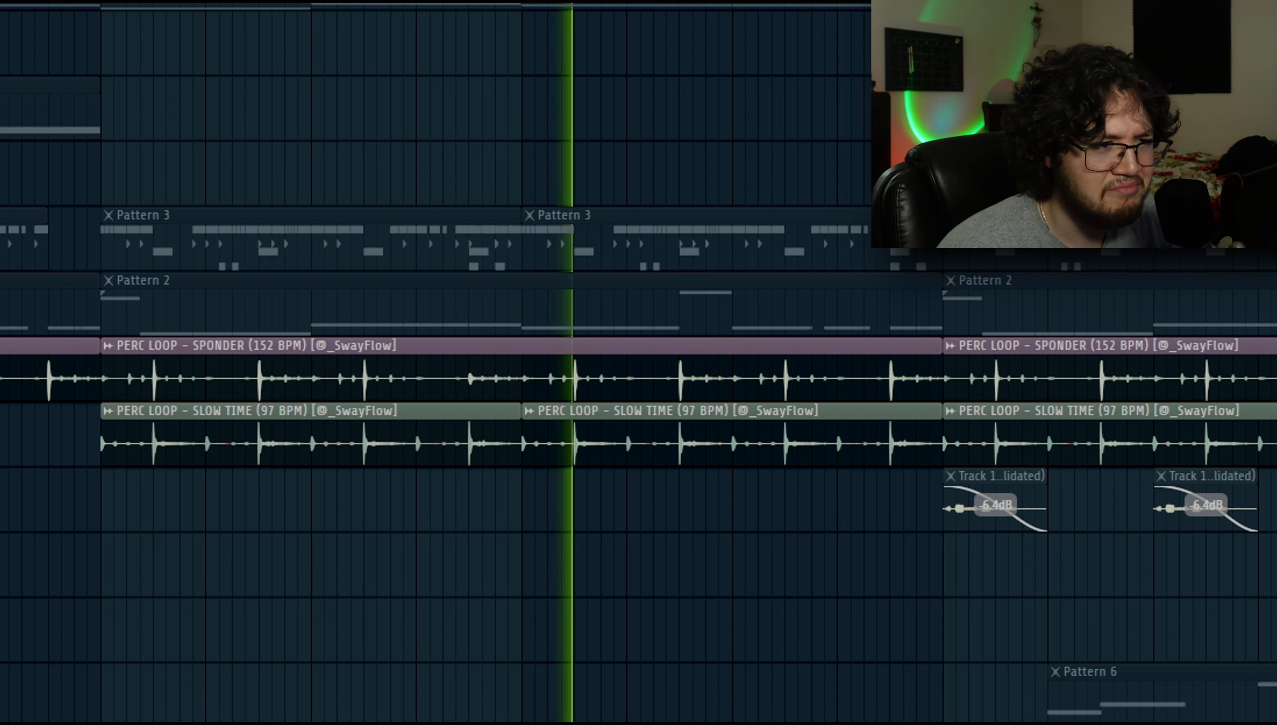
{"action": "key", "text": "space"}
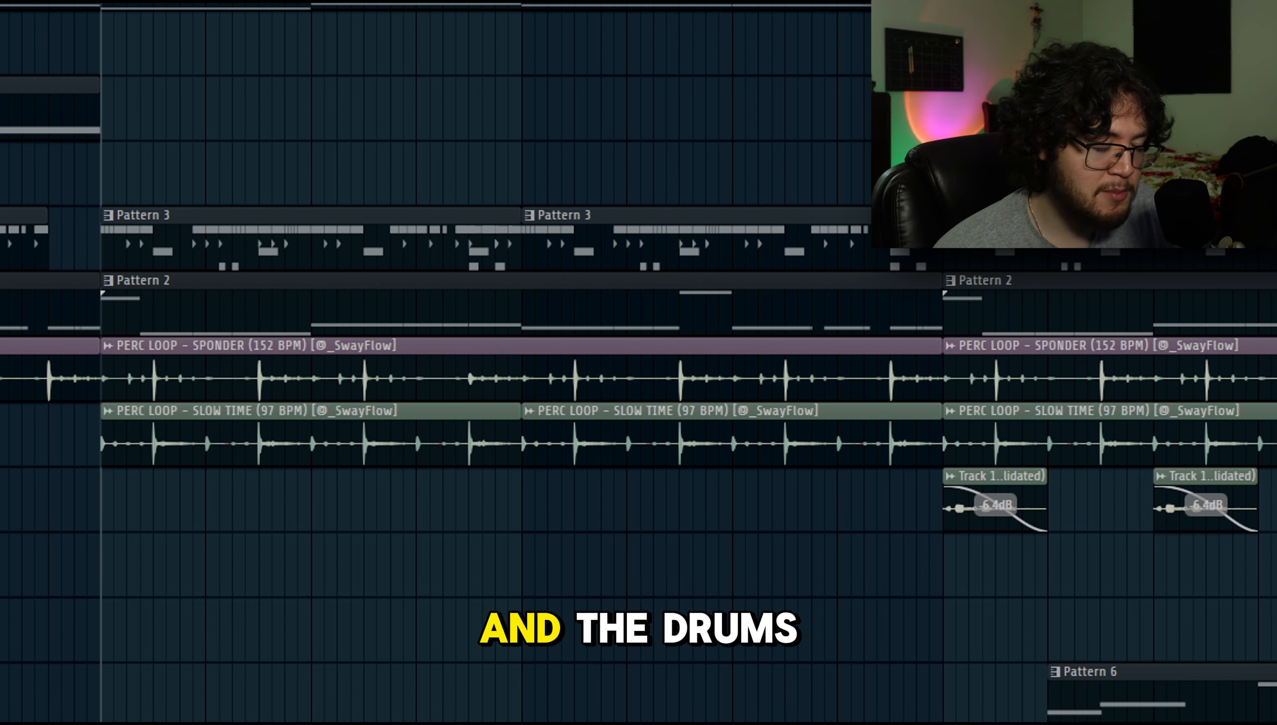
{"action": "key", "text": "space"}
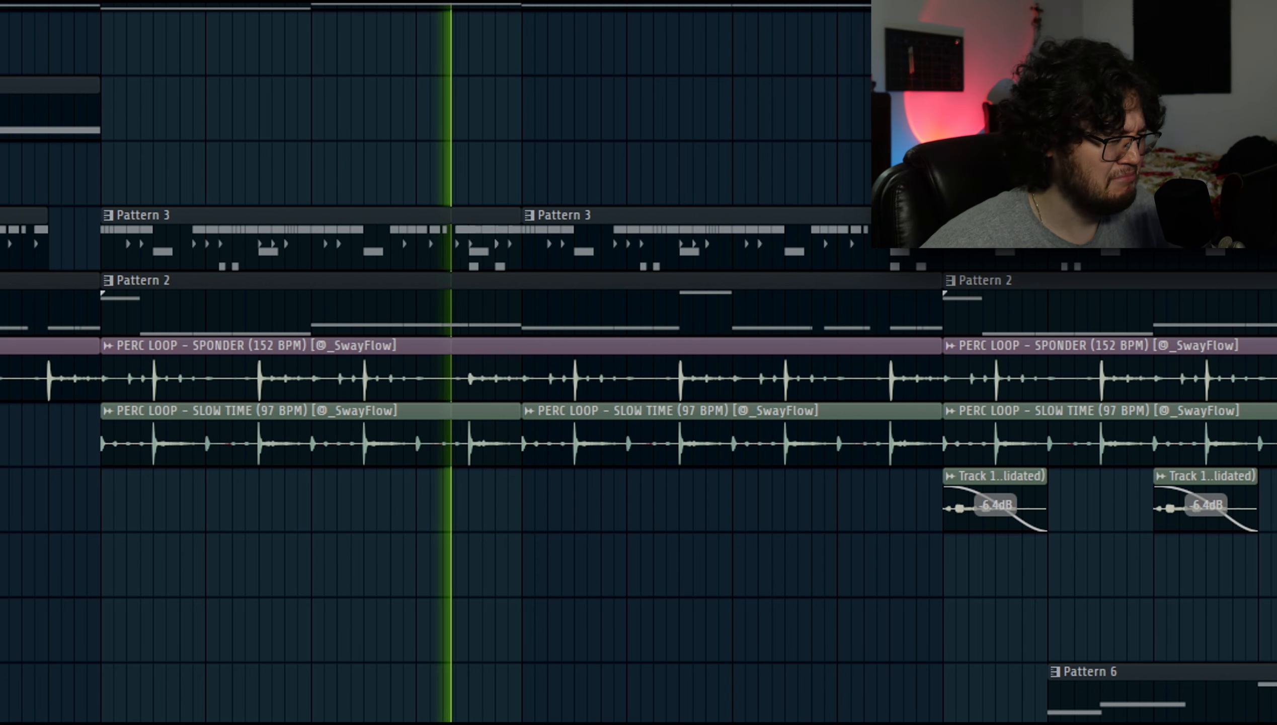
{"action": "key", "text": "space"}
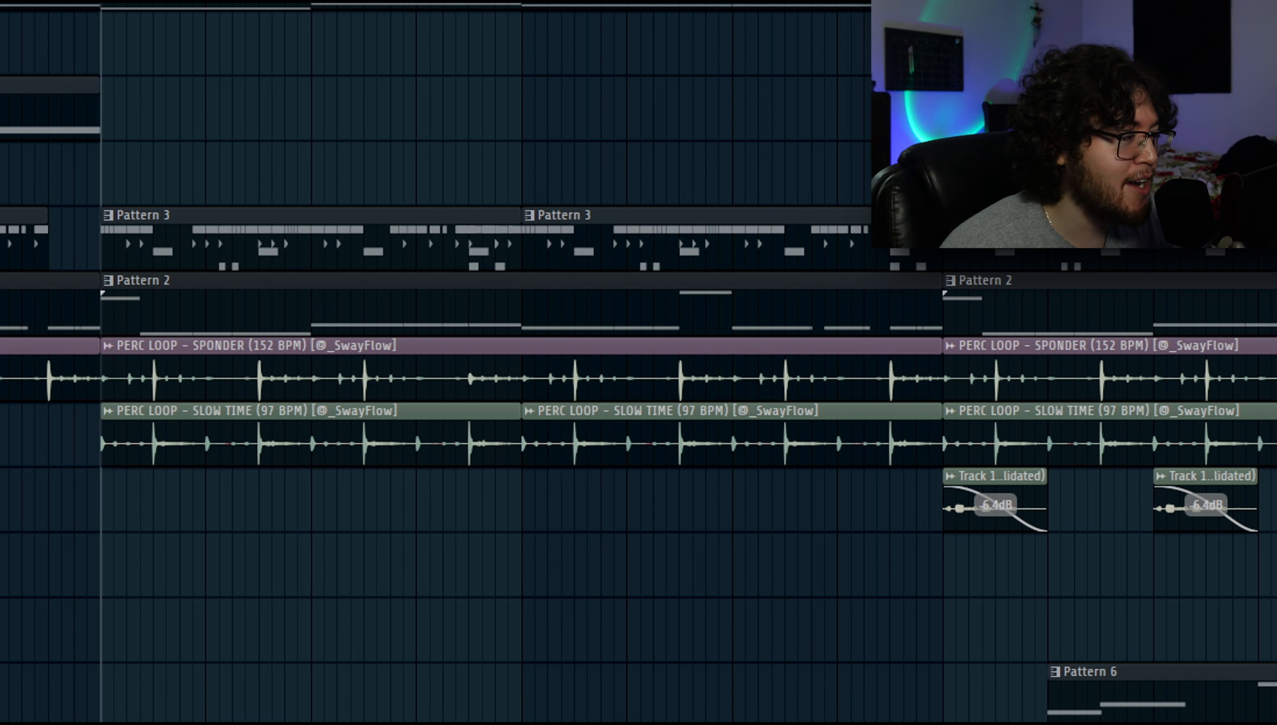
Step: Preview the 808 - TRUTH sample from the UTOPIA drum kit and inspect the 808 - Yaya channel's settings
{"action": "right_click", "coordinate": [1, 332]}
{"action": "double_click", "coordinate": [135, 332]}
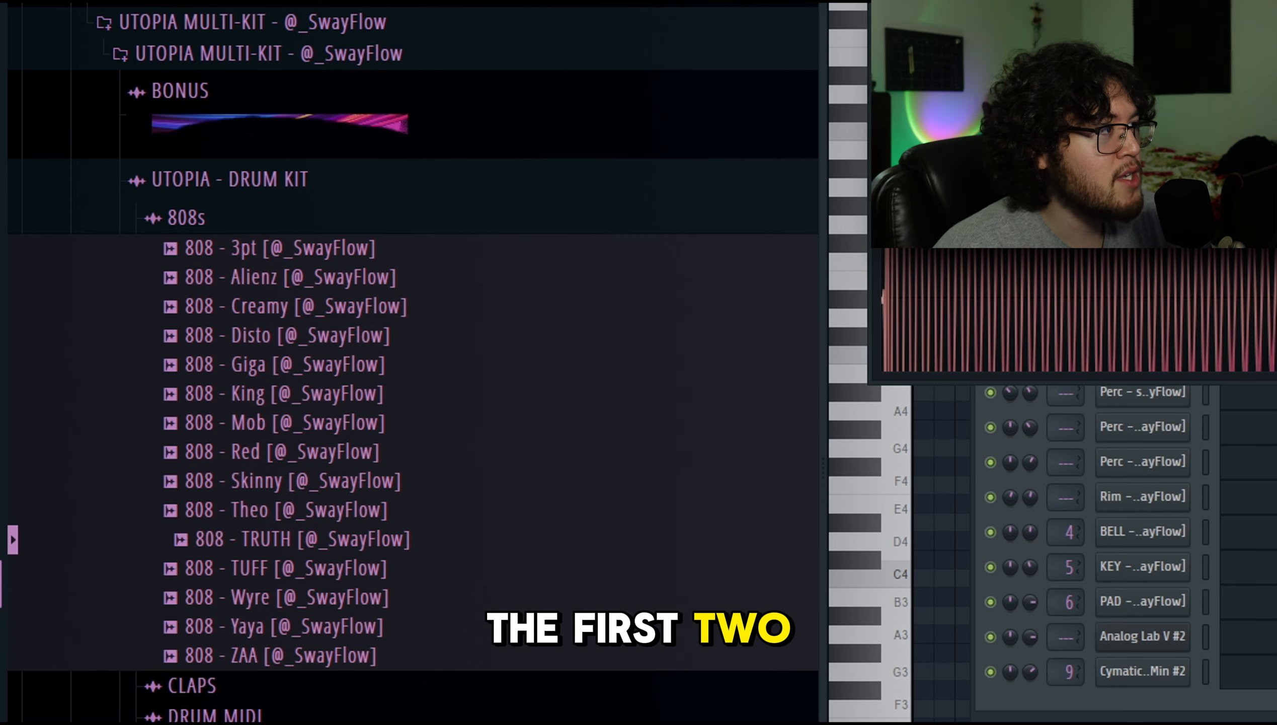
{"action": "left_click", "coordinate": [282, 538]}
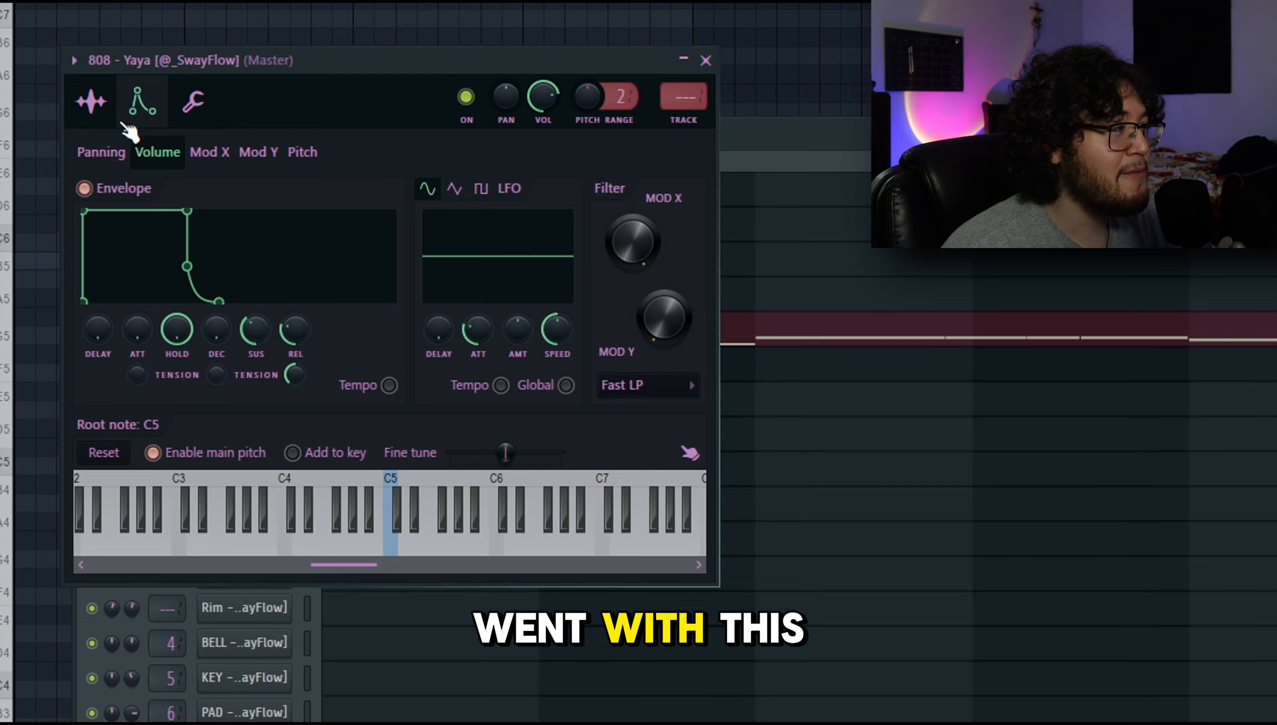
{"action": "left_click", "coordinate": [91, 101]}
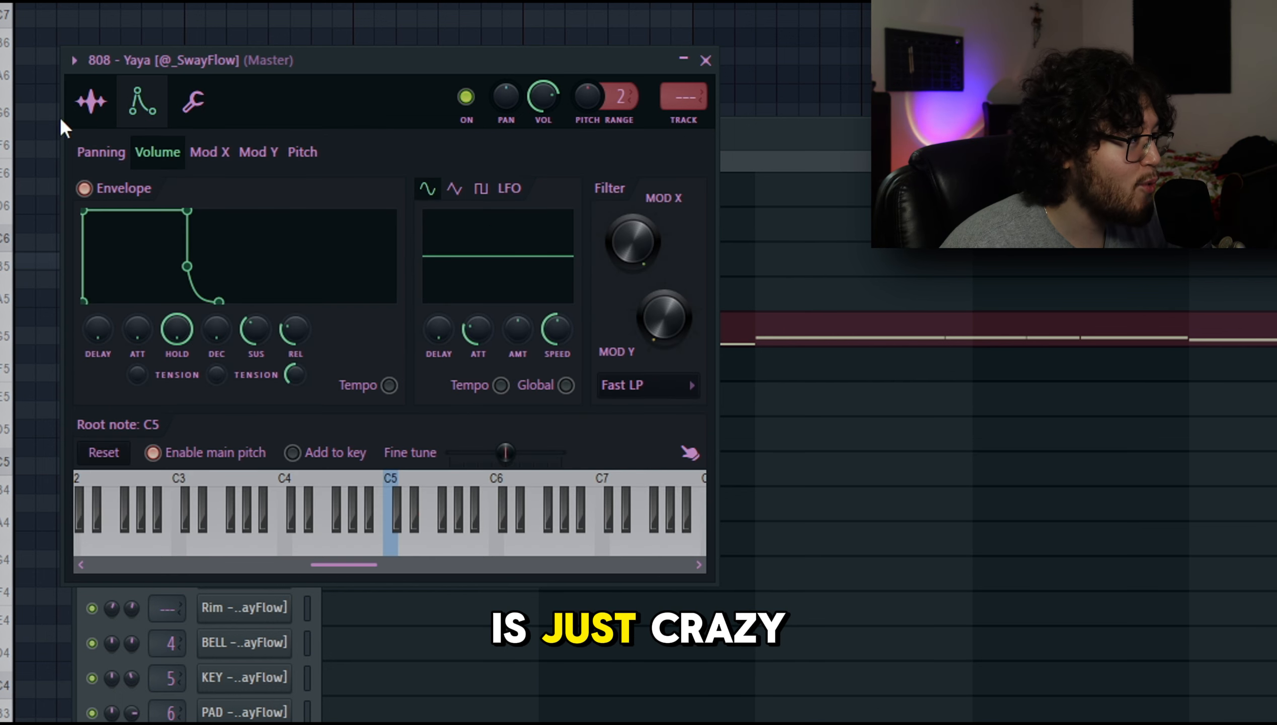
{"action": "left_click", "coordinate": [91, 101]}
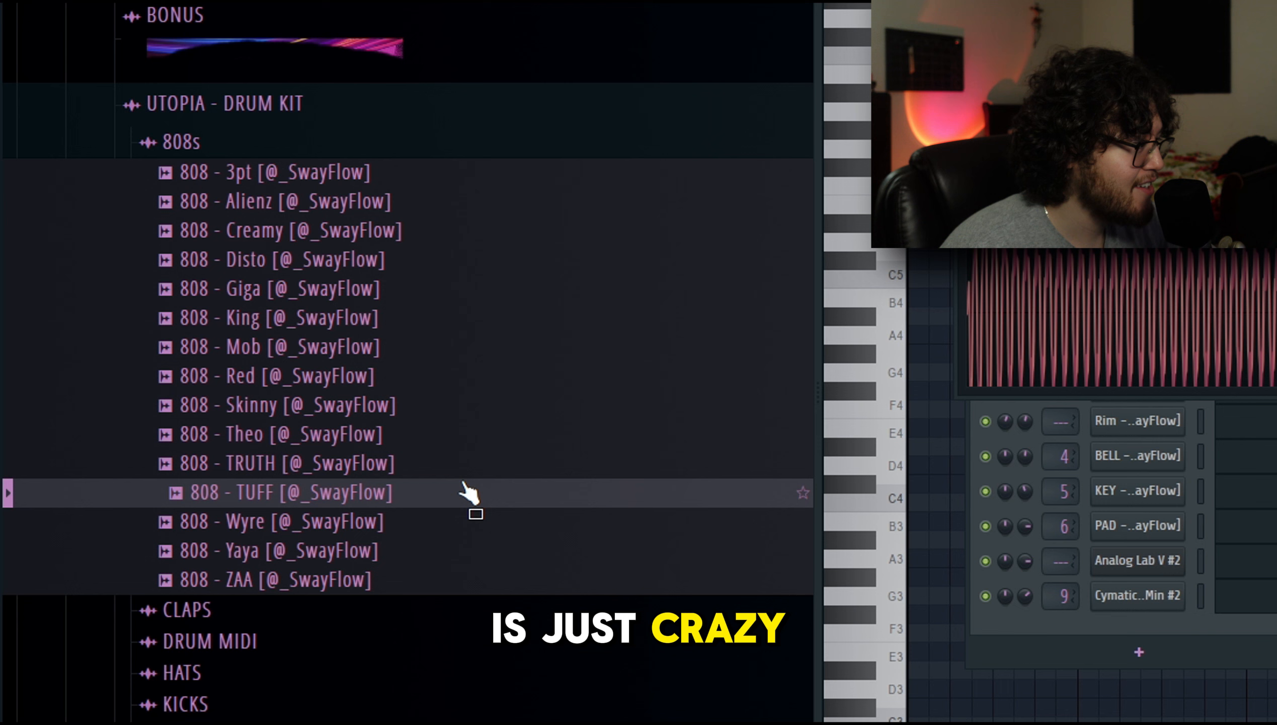
Step: Preview several 808 samples in the UTOPIA drum kit's 808s folder, including TUFF and Wyre
{"action": "key", "text": "Up"}
{"action": "key", "text": "Up"}
{"action": "key", "text": "Down"}
{"action": "left_click", "coordinate": [411, 527]}
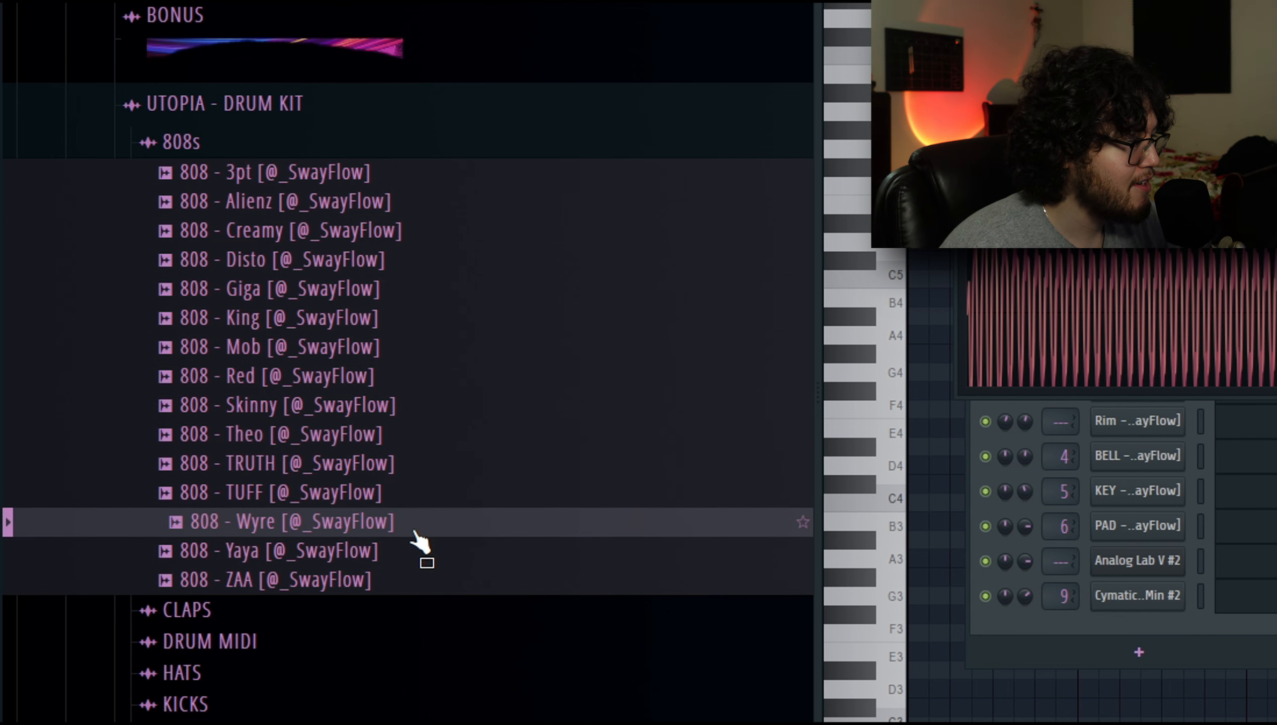
{"action": "left_click", "coordinate": [431, 538]}
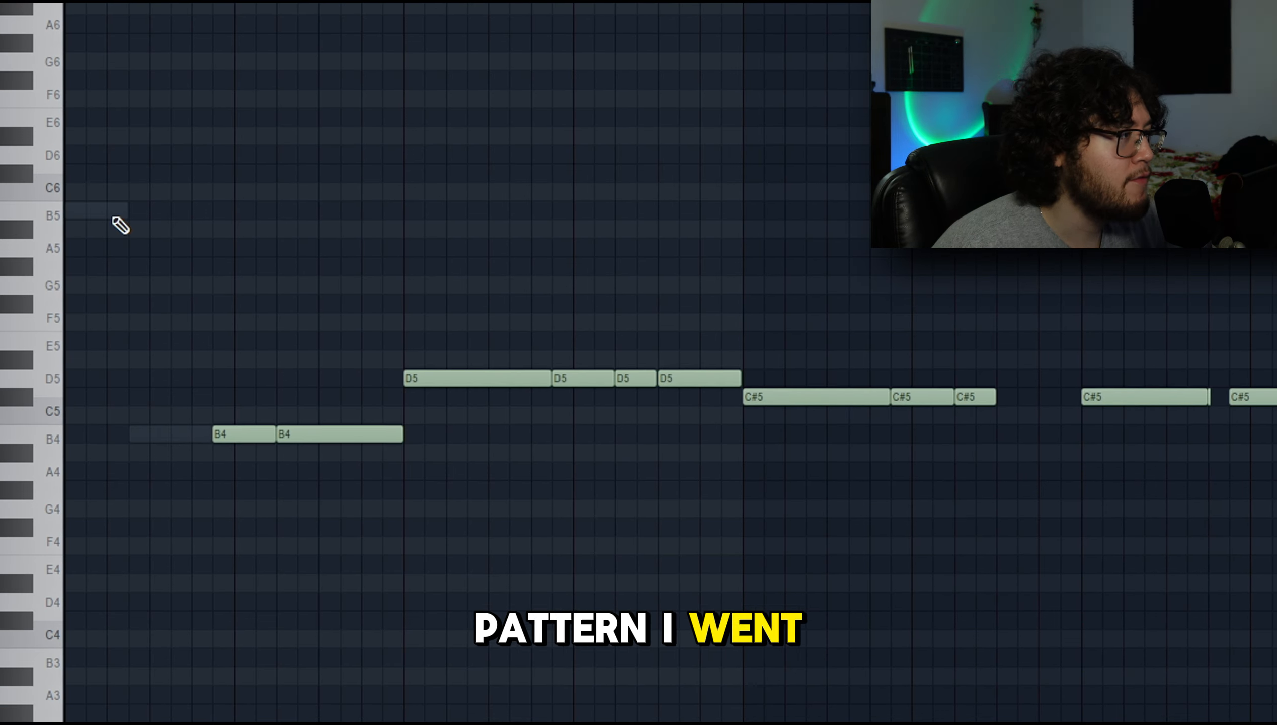
Step: Play the octave drop from B5 to B4 at the start of the 808 pattern with the remaining notes muted
{"action": "key", "text": "space"}
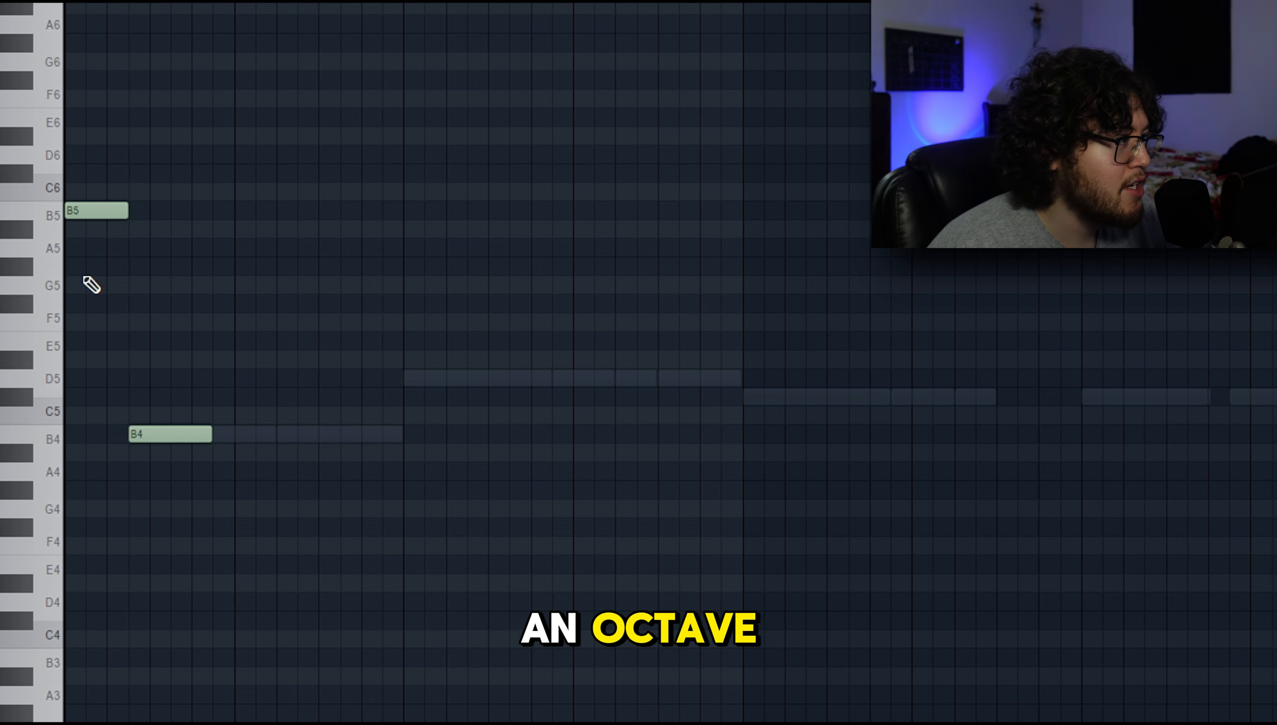
{"action": "left_click_drag", "start_coordinate": [92, 216], "coordinate": [34, 447]}
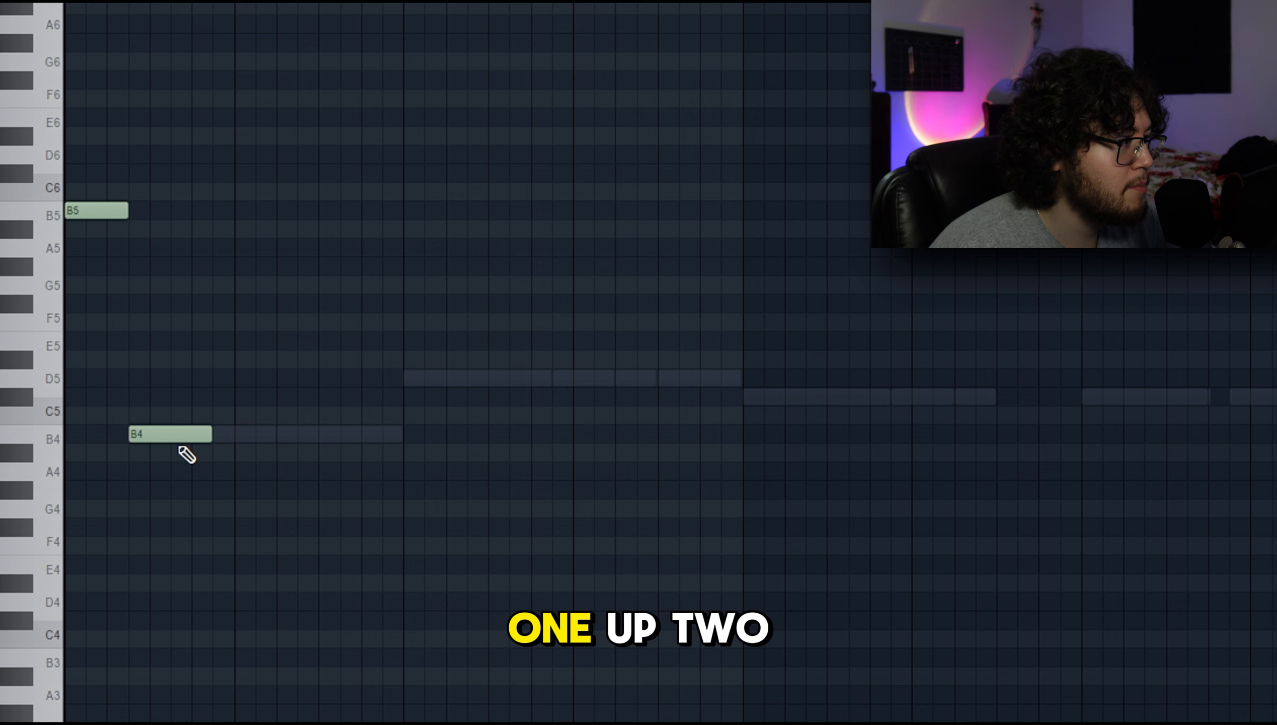
{"action": "key", "text": "space"}
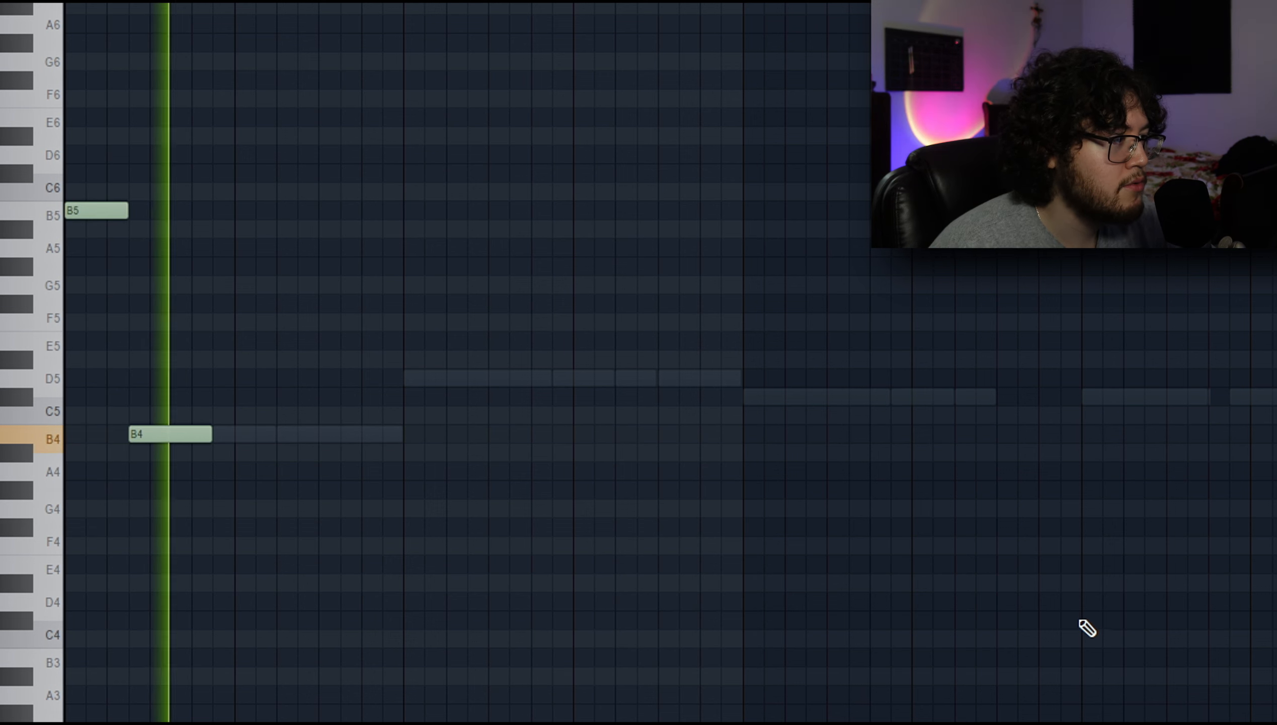
{"action": "key", "text": "space"}
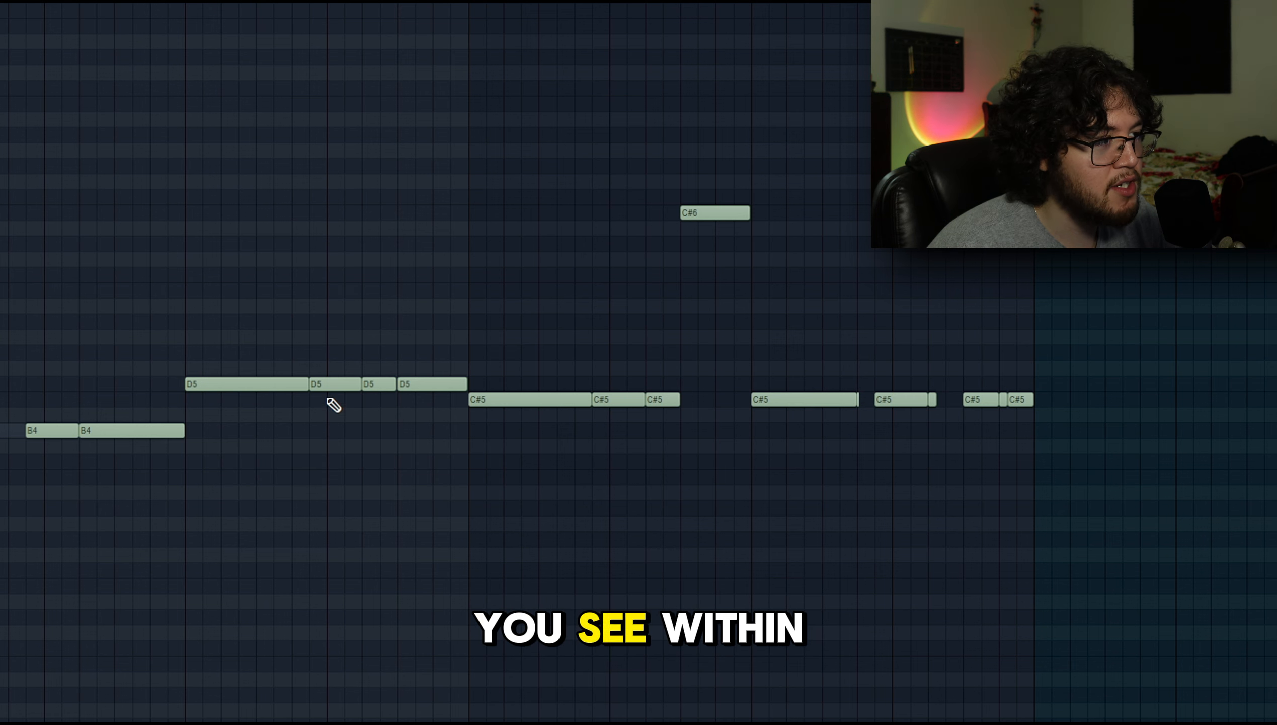
Step: Lower the 808 pattern's C#6 note to C#5 and play the short C#5 stutter notes at the pattern's end
{"action": "left_click_drag", "start_coordinate": [717, 184], "coordinate": [691, 274]}
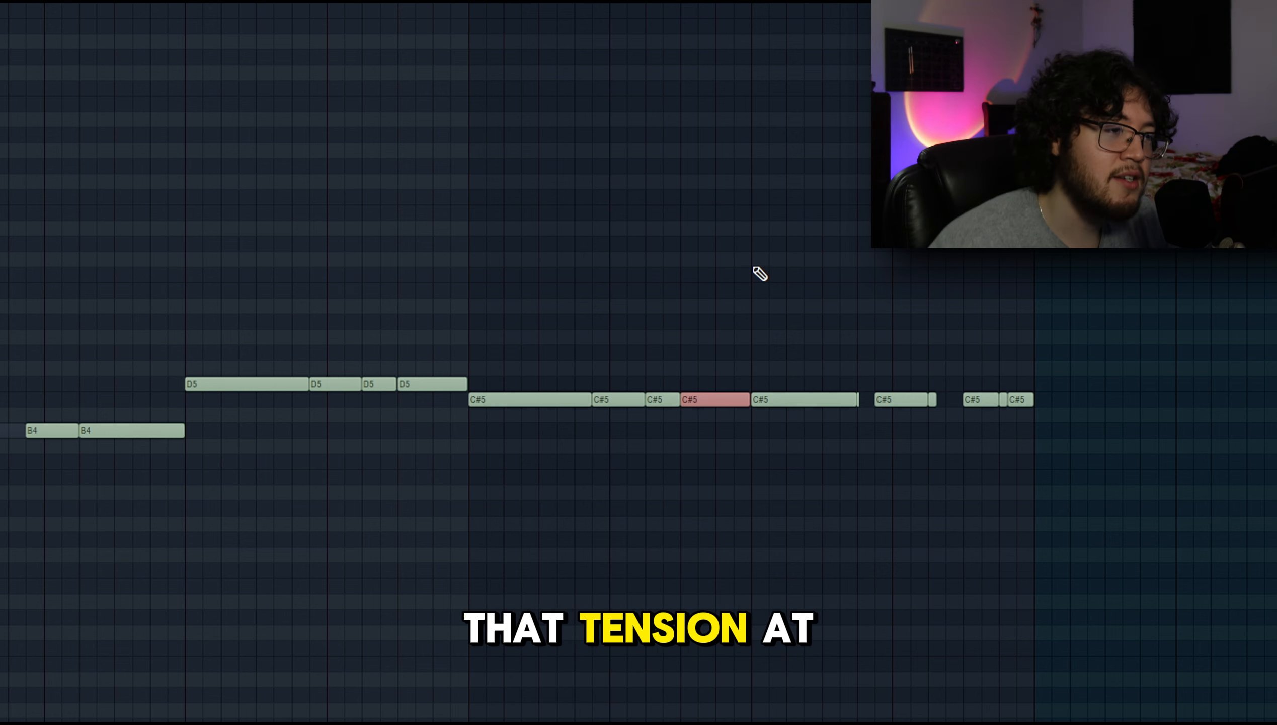
{"action": "left_click_drag", "start_coordinate": [1146, 450], "coordinate": [862, 253]}
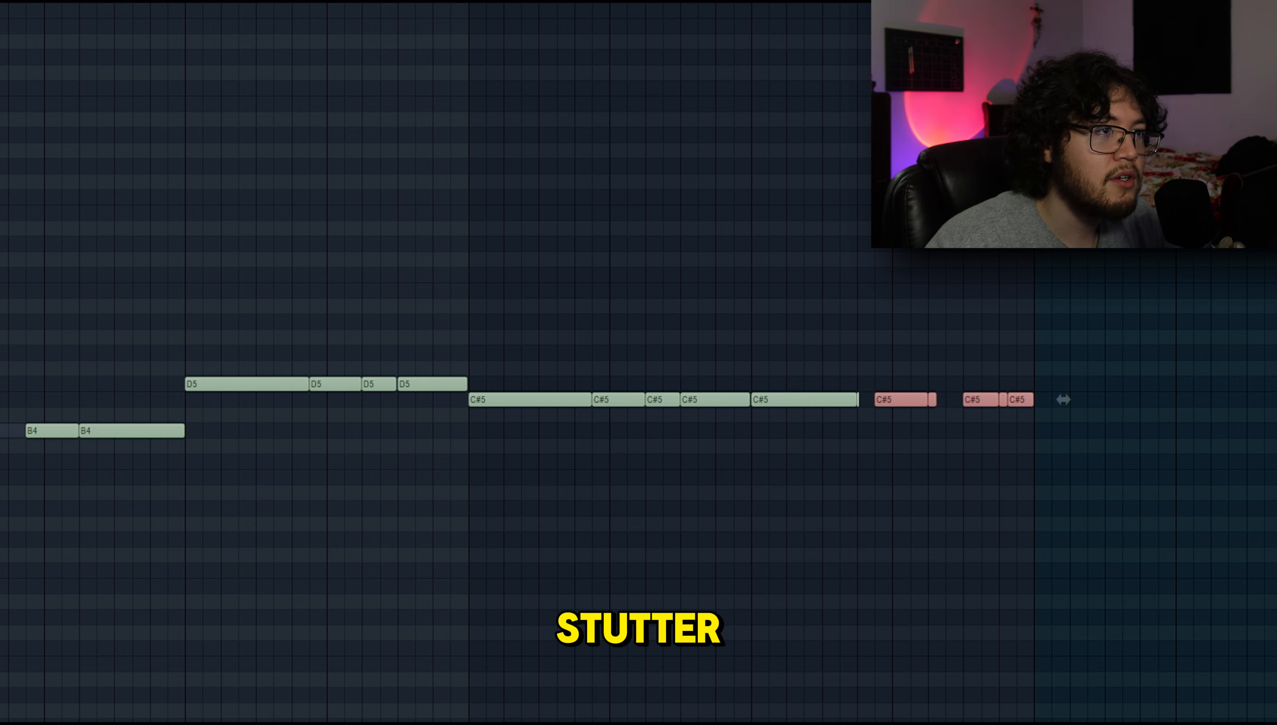
{"action": "key", "text": "space"}
{"action": "key", "text": "ctrl+d"}
{"action": "scroll", "coordinate": [937, 152], "scroll_direction": "up", "scroll_amount": 5}
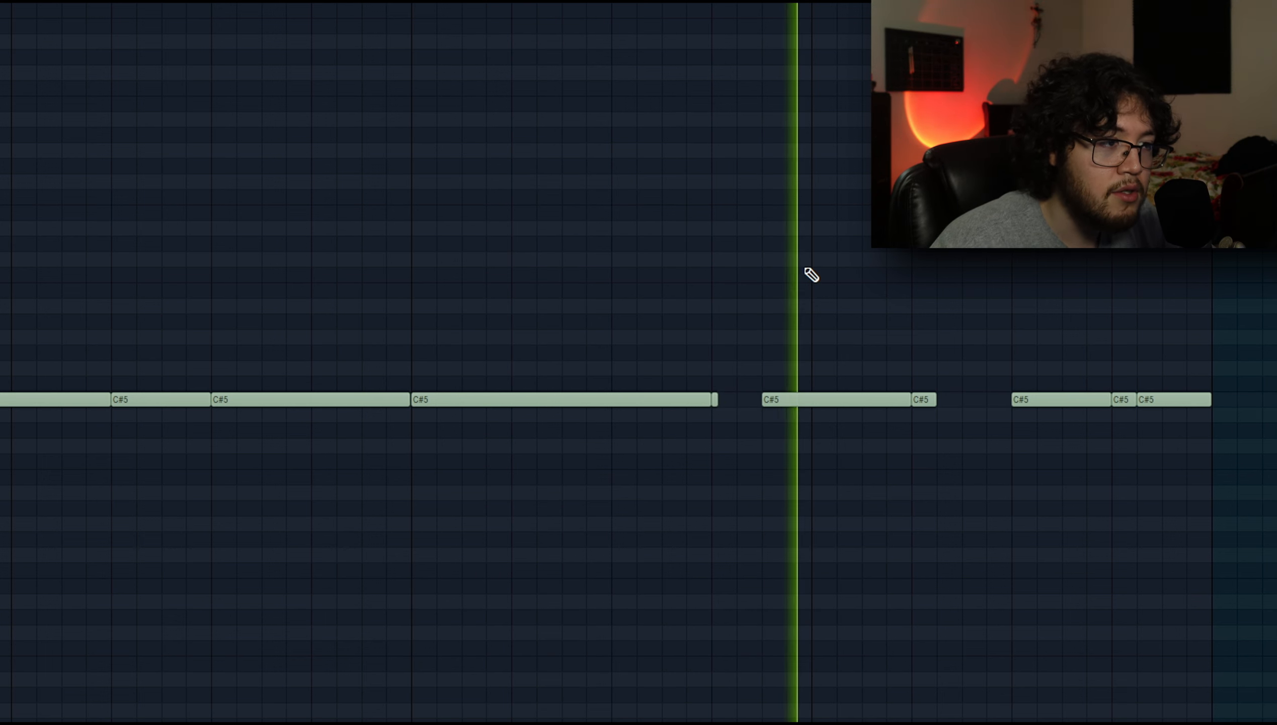
Step: Replay the closing C#5 stutter section of the 808 pattern several times
{"action": "key", "text": "space"}
{"action": "key", "text": "space"}
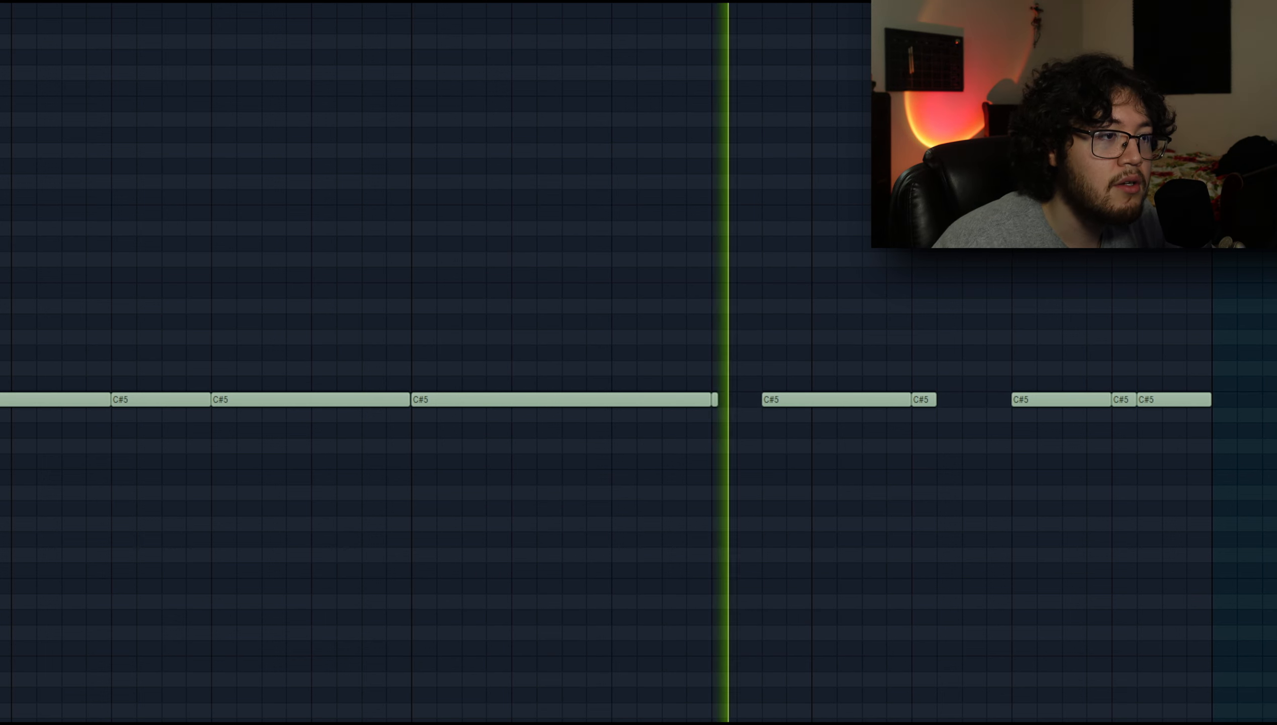
{"action": "key", "text": "space"}
{"action": "key", "text": "space"}
{"action": "key", "text": "space"}
{"action": "key", "text": "space"}
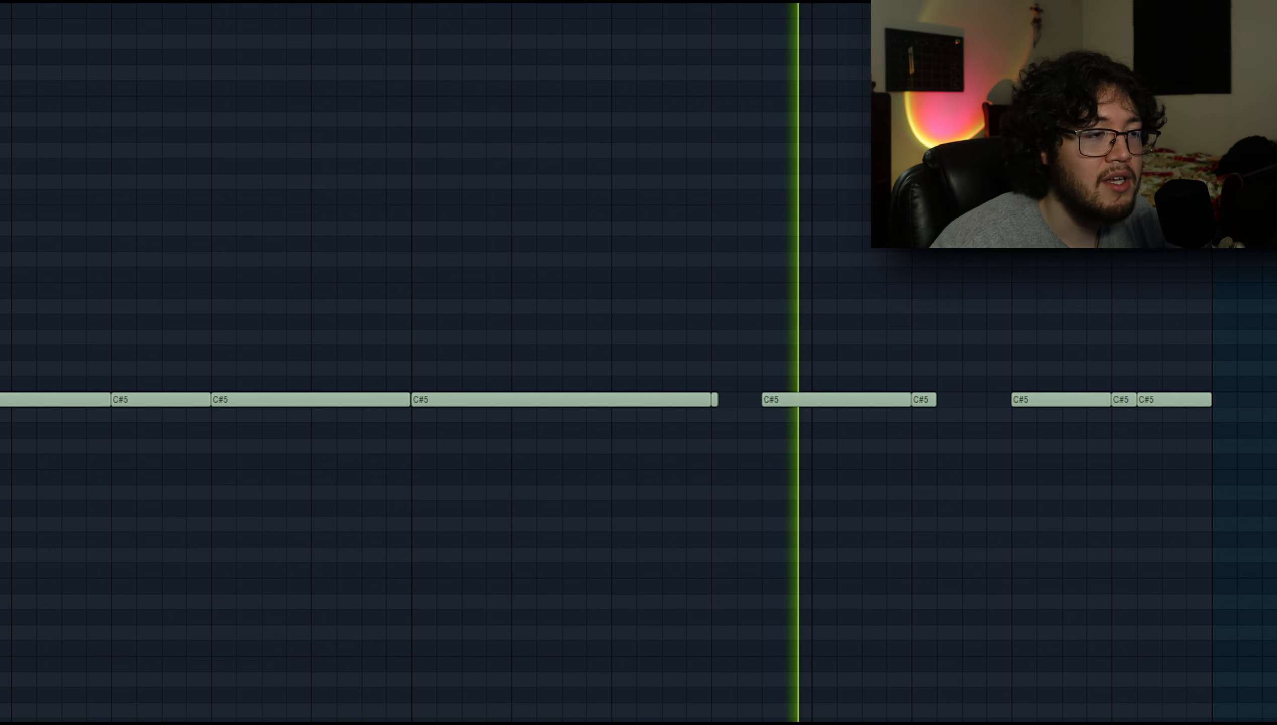
{"action": "key", "text": "space"}
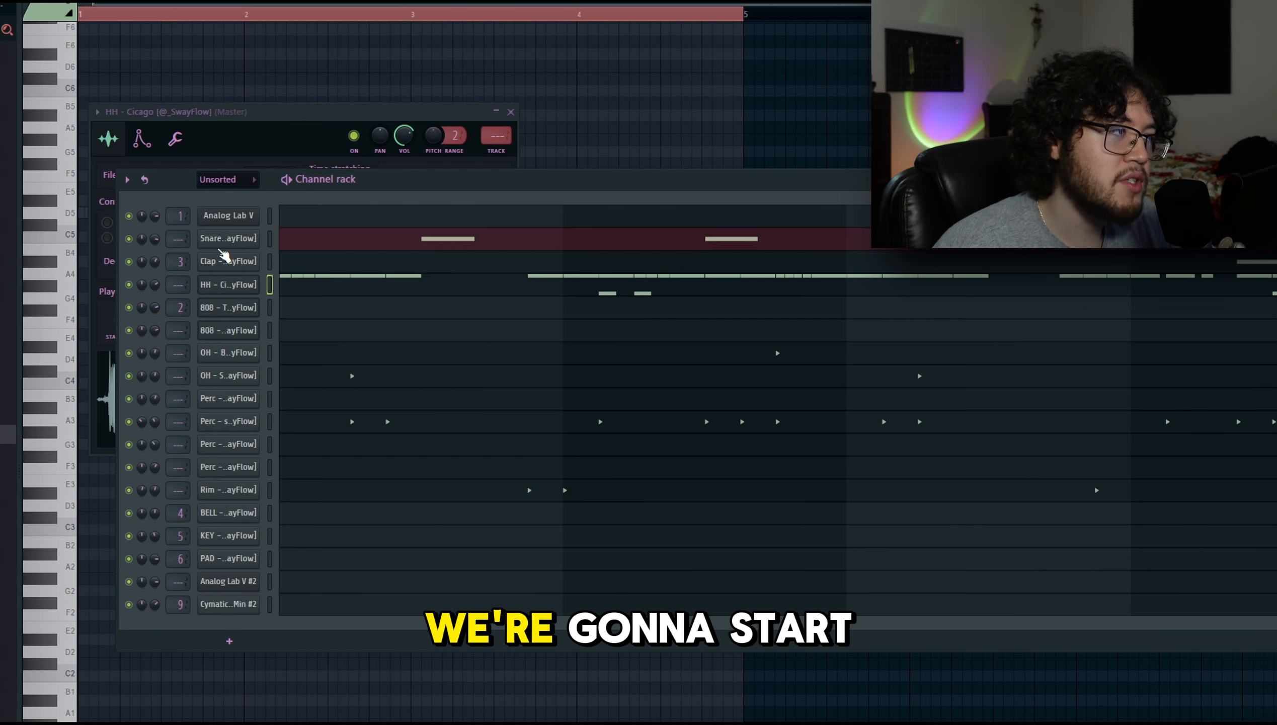
Step: Inspect the snare and Clap - Panda channels, open the clap's notes and play the clap roll from bar 4
{"action": "left_click", "coordinate": [226, 239]}
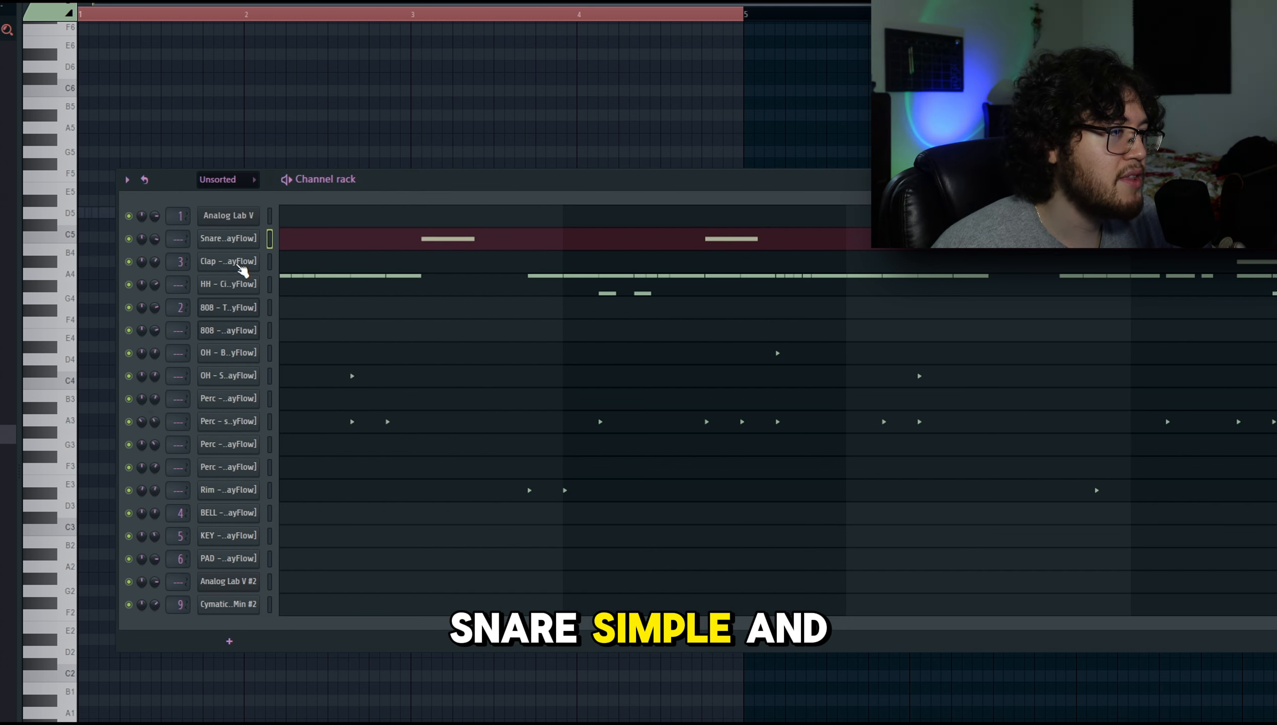
{"action": "left_click", "coordinate": [239, 263]}
{"action": "left_click", "coordinate": [694, 181]}
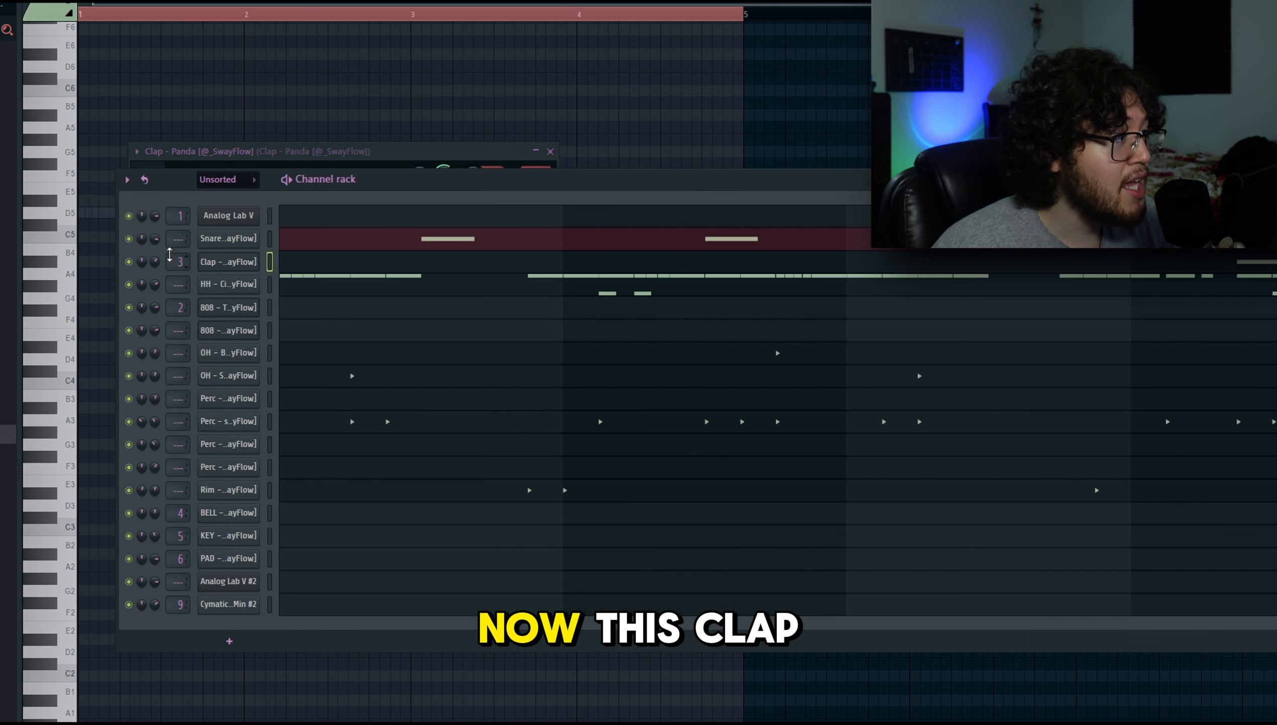
{"action": "left_click", "coordinate": [952, 262]}
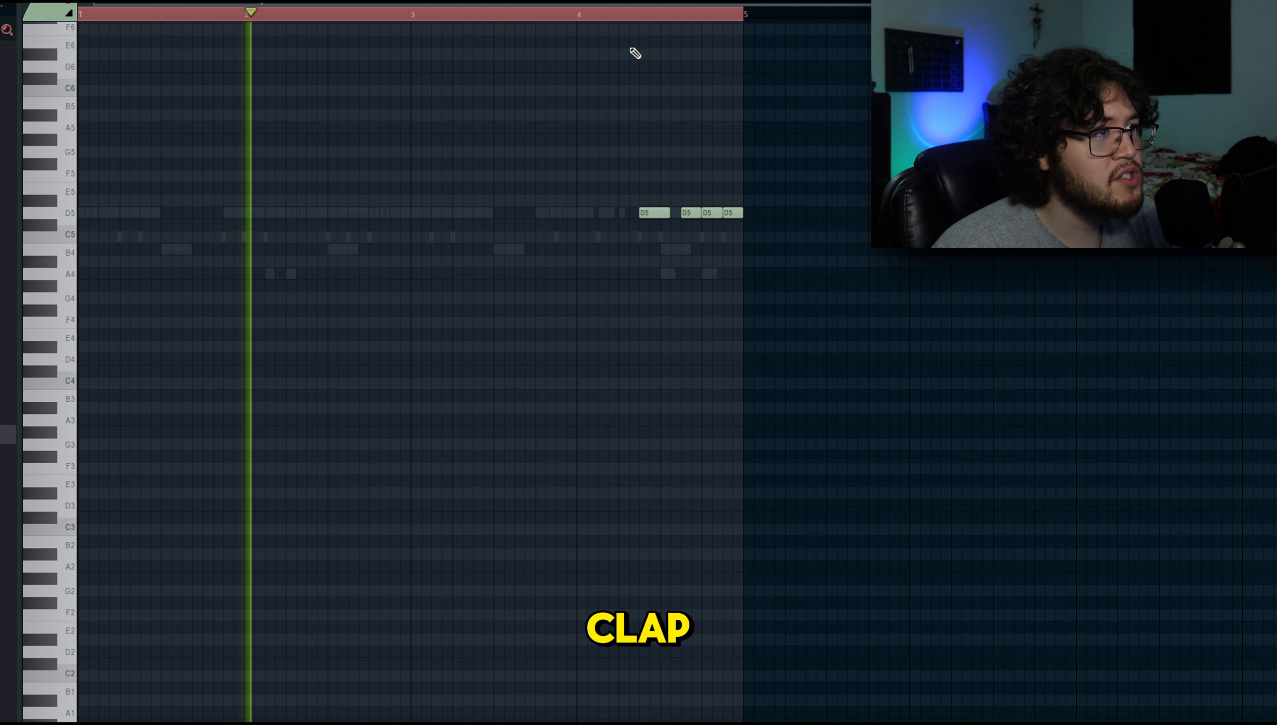
{"action": "left_click", "coordinate": [582, 16]}
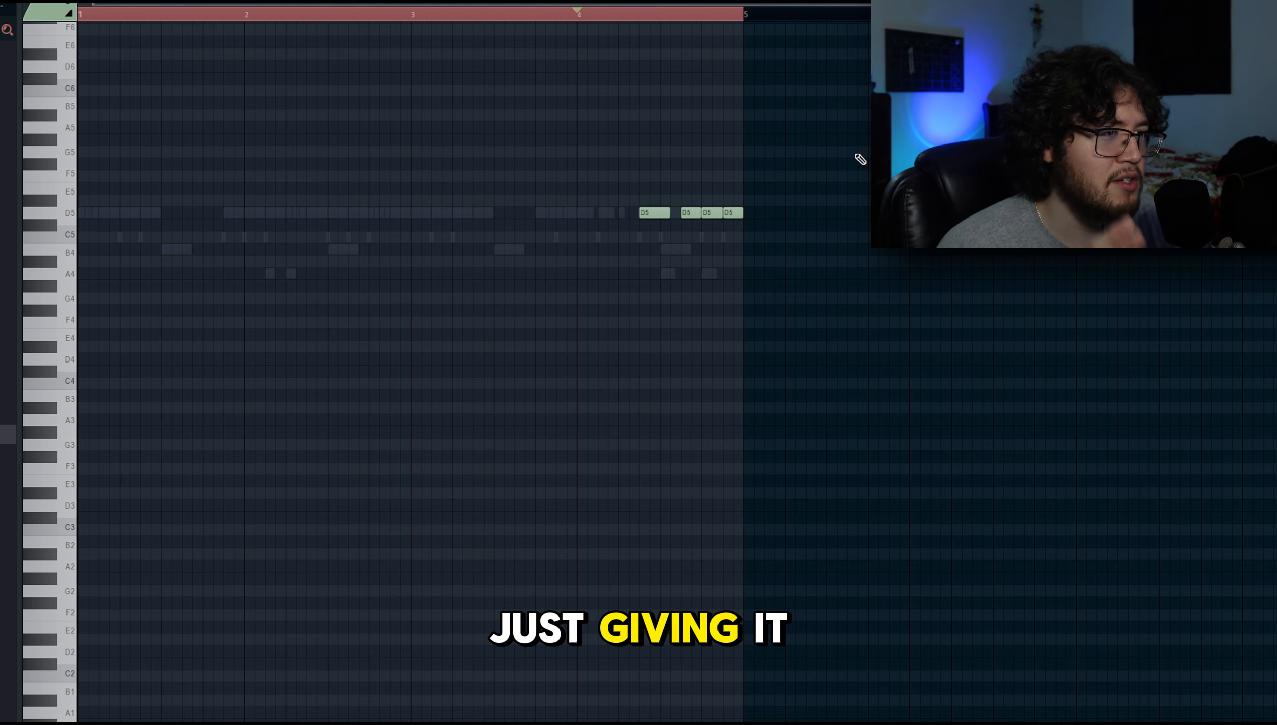
{"action": "key", "text": "space"}
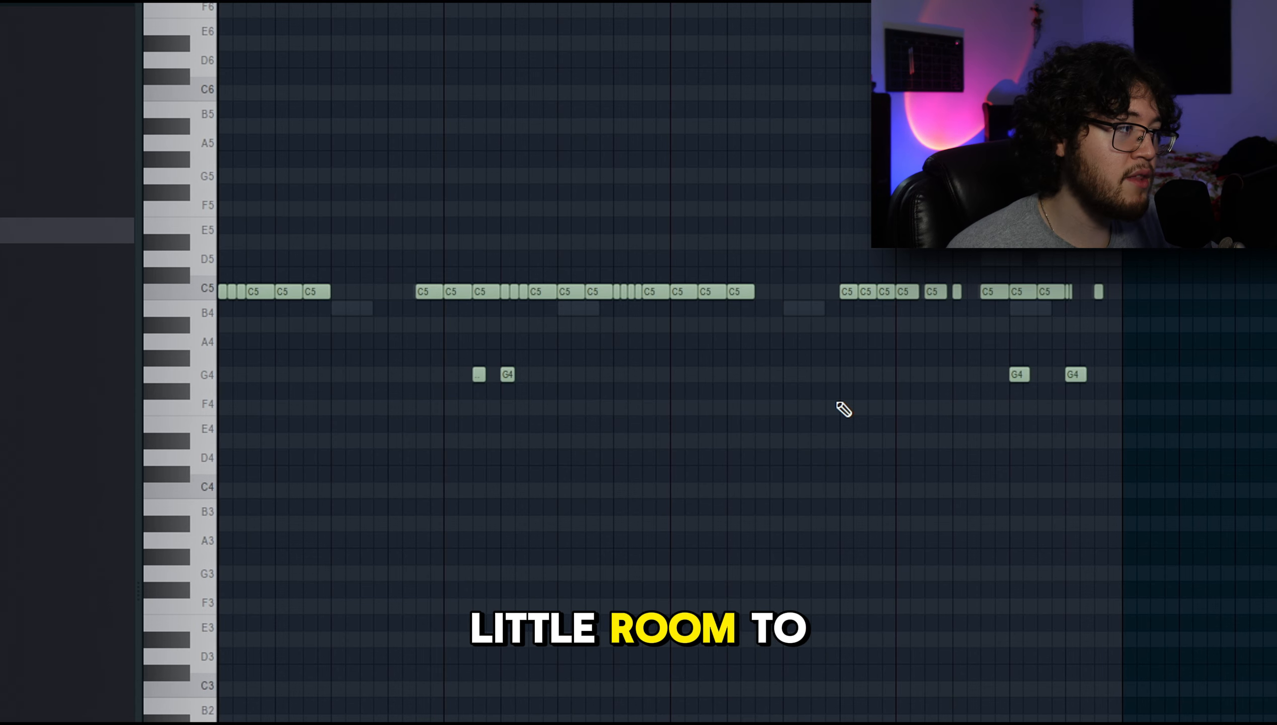
Step: Play the hi-hat pattern and transpose all of its notes up two semitones
{"action": "key", "text": "space"}
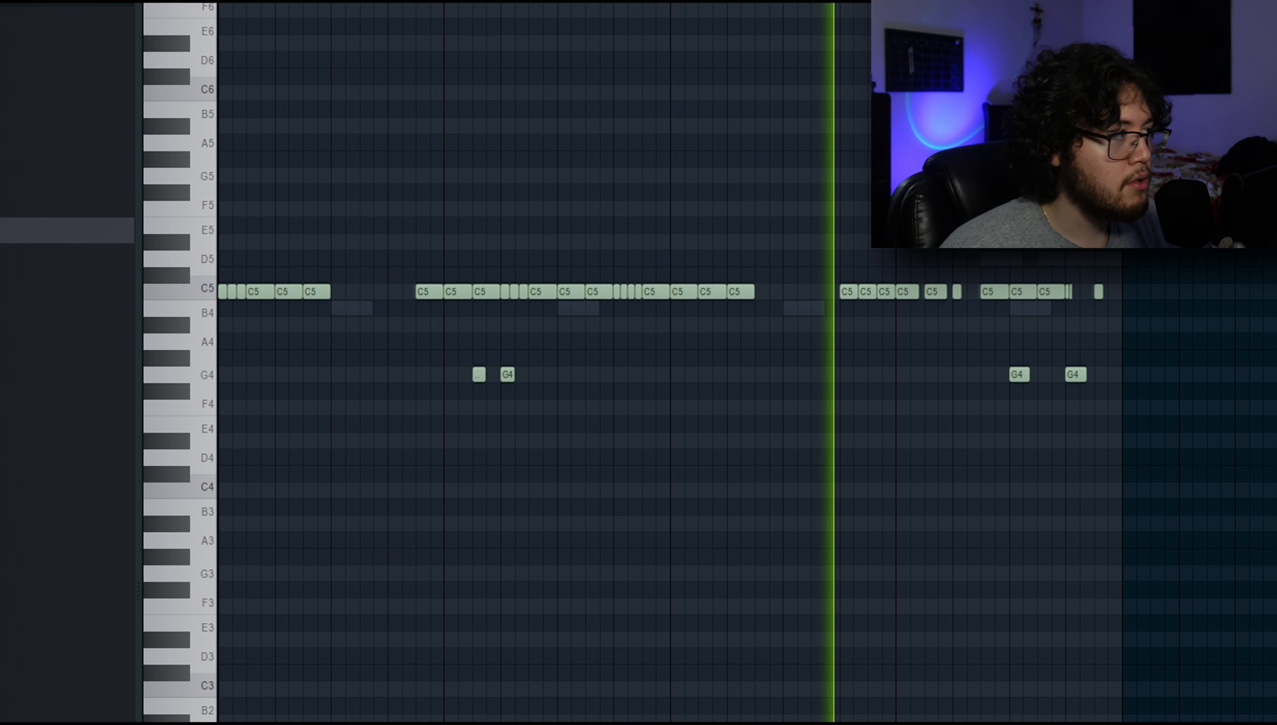
{"action": "key", "text": "space"}
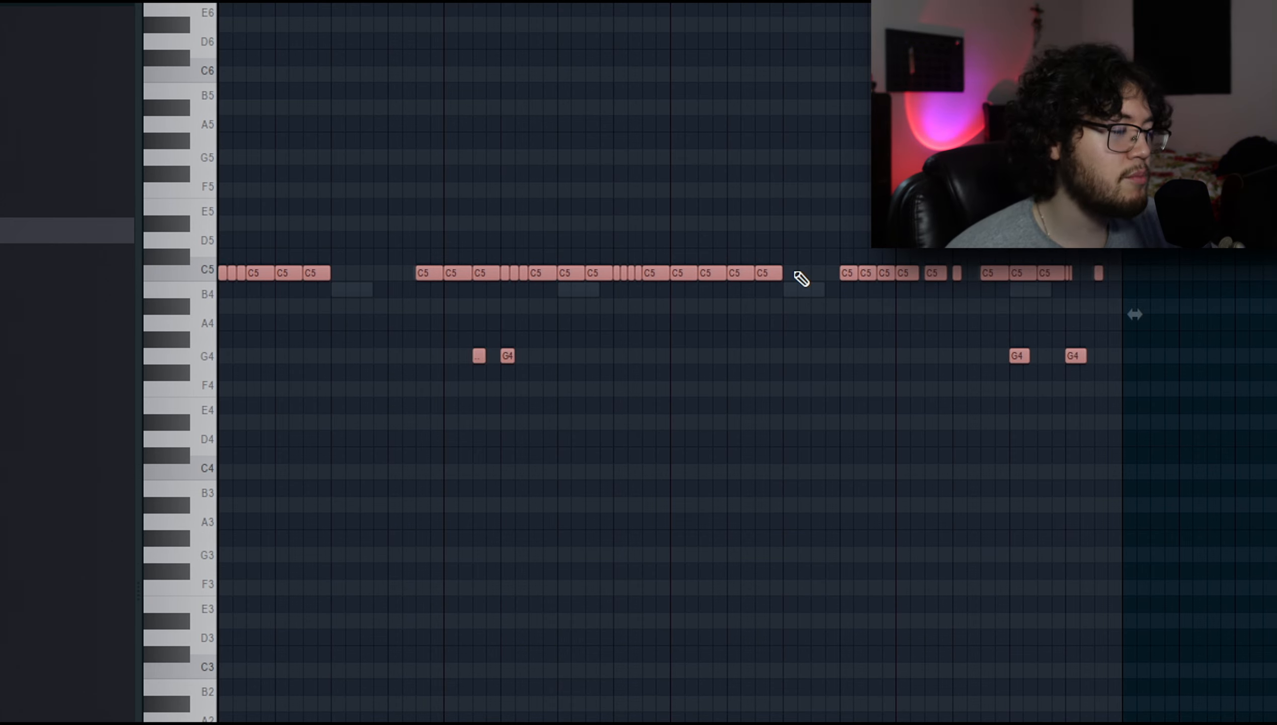
{"action": "key", "text": "shift+Up"}
{"action": "key", "text": "shift+Up"}
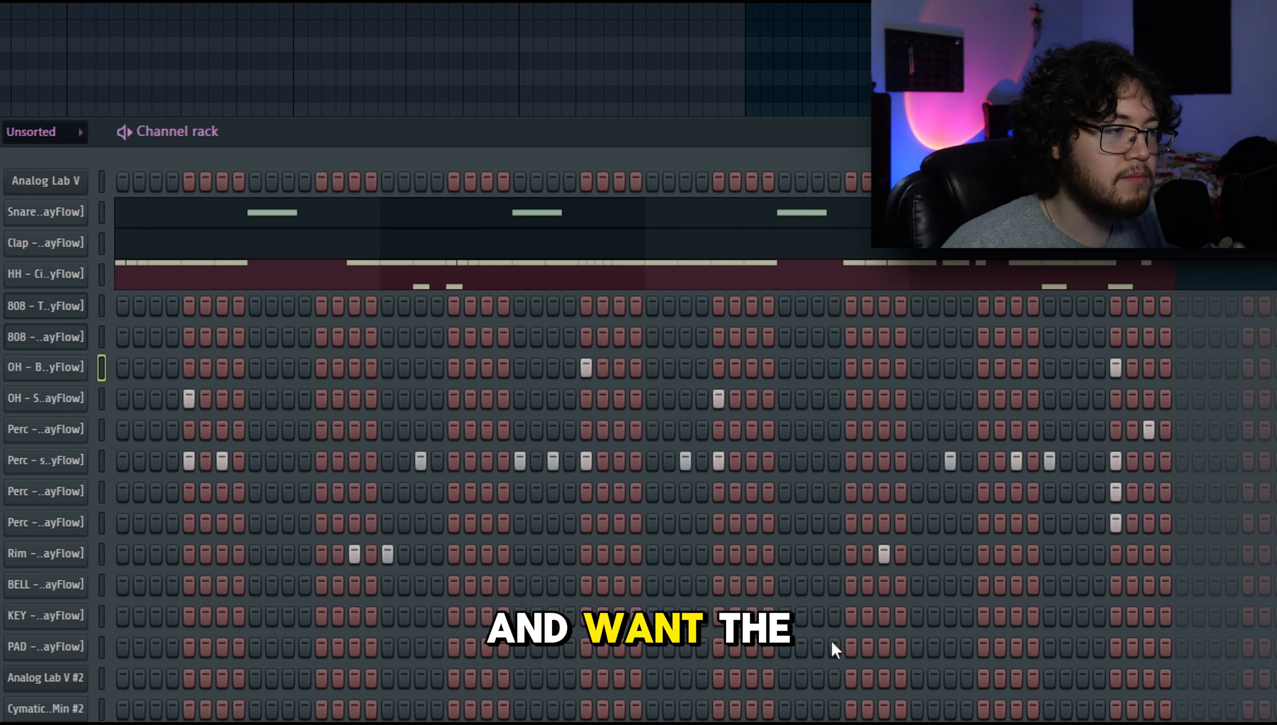
Step: Listen to the open hats and preview the Perc - Ghost, Flash, Dawg, Bit and Nan samples of the UTOPIA drum kit
{"action": "key", "text": "space"}
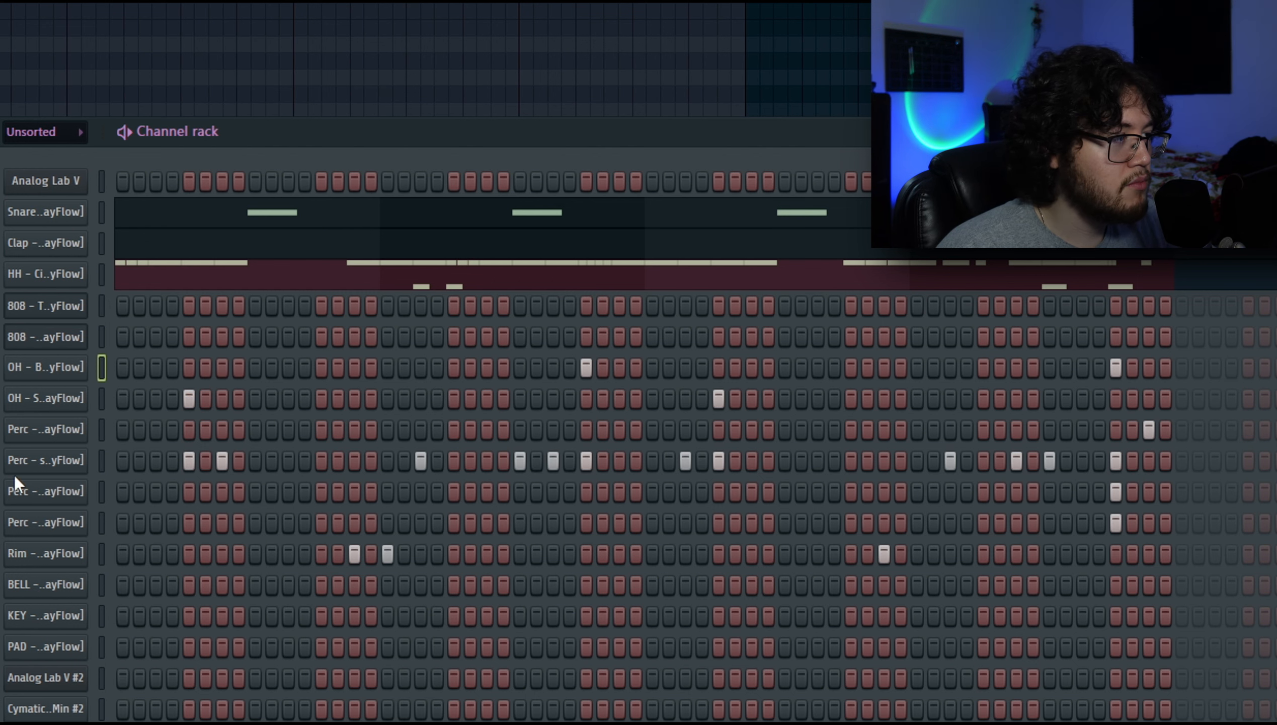
{"action": "left_click_drag", "start_coordinate": [31, 363], "coordinate": [33, 467]}
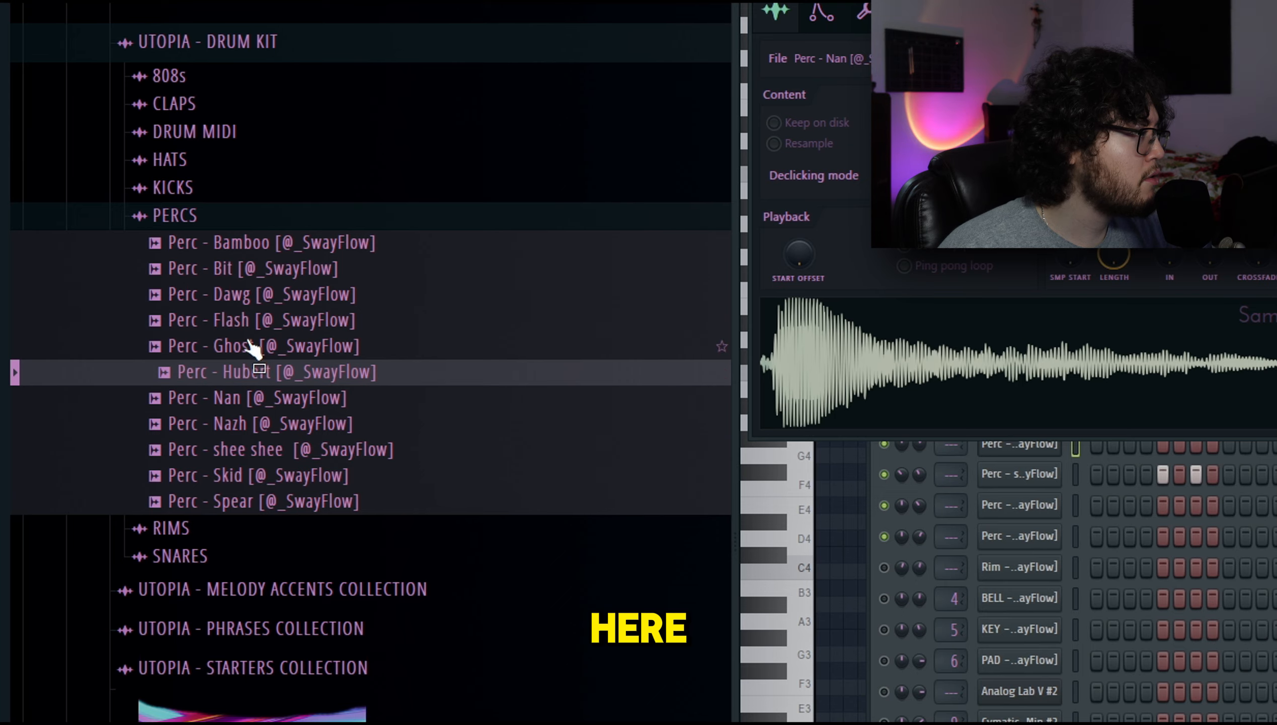
{"action": "left_click", "coordinate": [246, 342]}
{"action": "left_click", "coordinate": [233, 329]}
{"action": "left_click", "coordinate": [231, 302]}
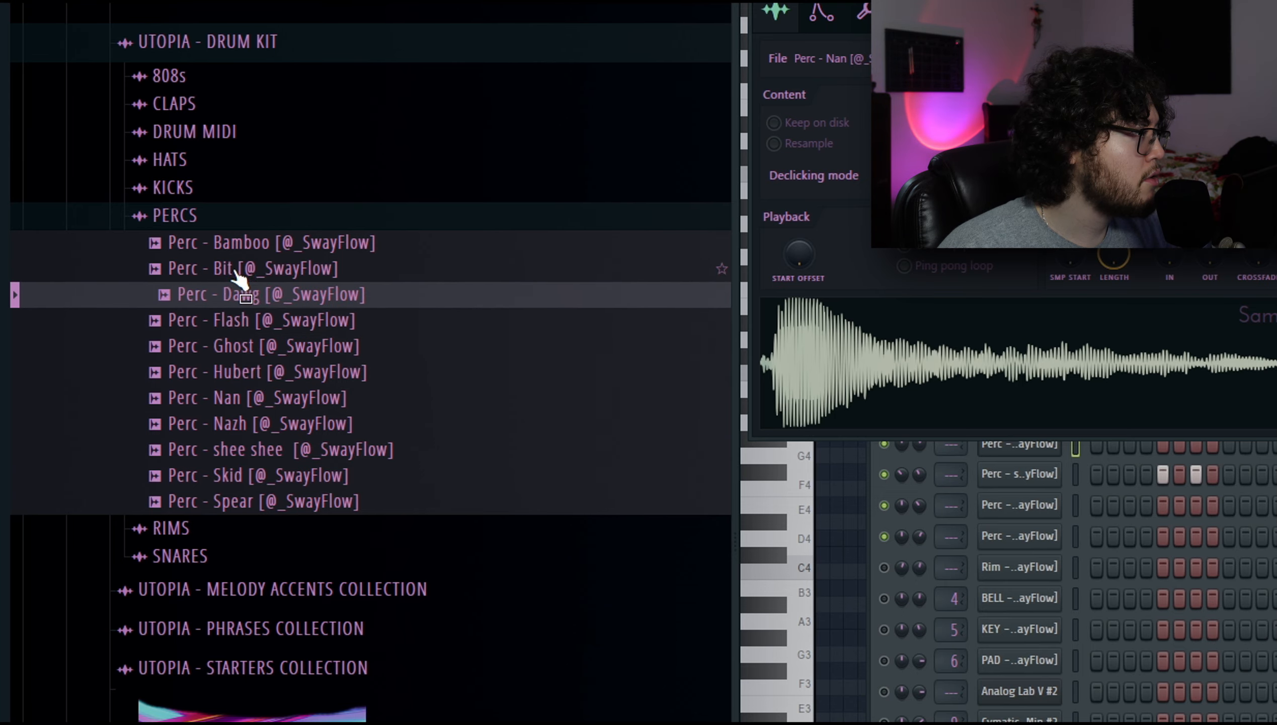
{"action": "left_click", "coordinate": [235, 269]}
{"action": "left_click", "coordinate": [264, 403]}
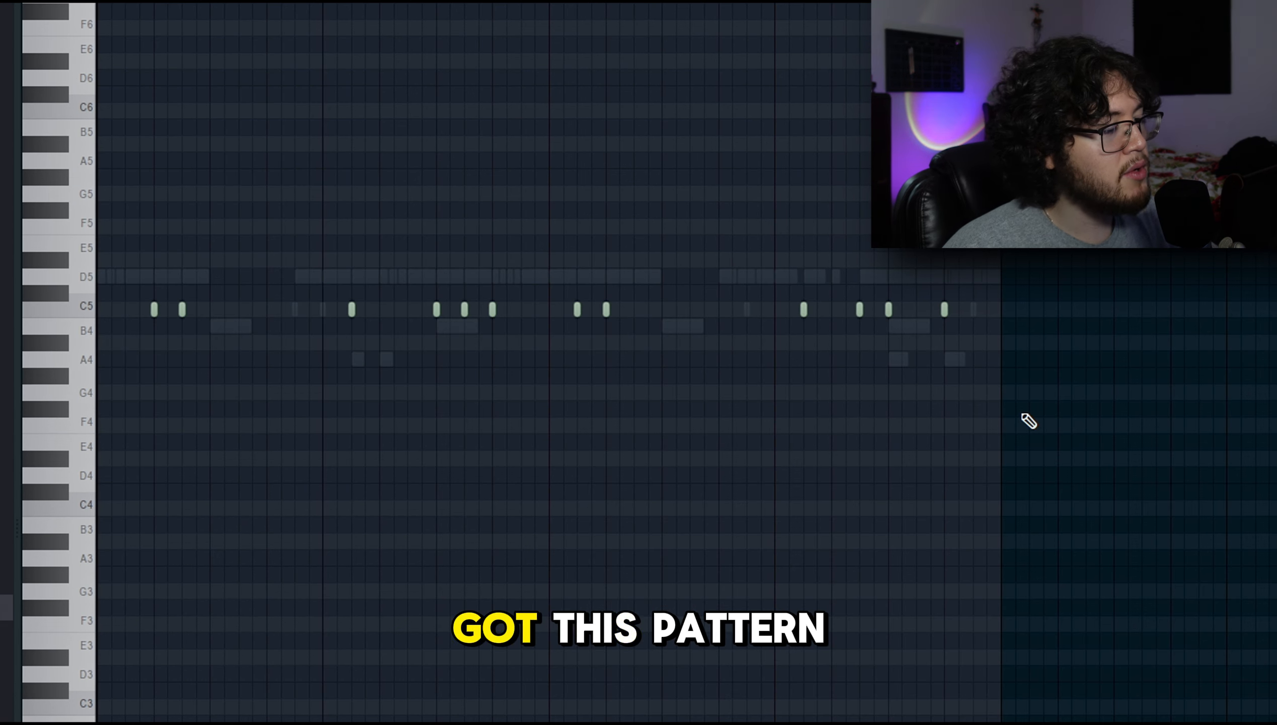
Step: Play the C5 percussion pattern of the Perc - shee shee channel
{"action": "key", "text": "space"}
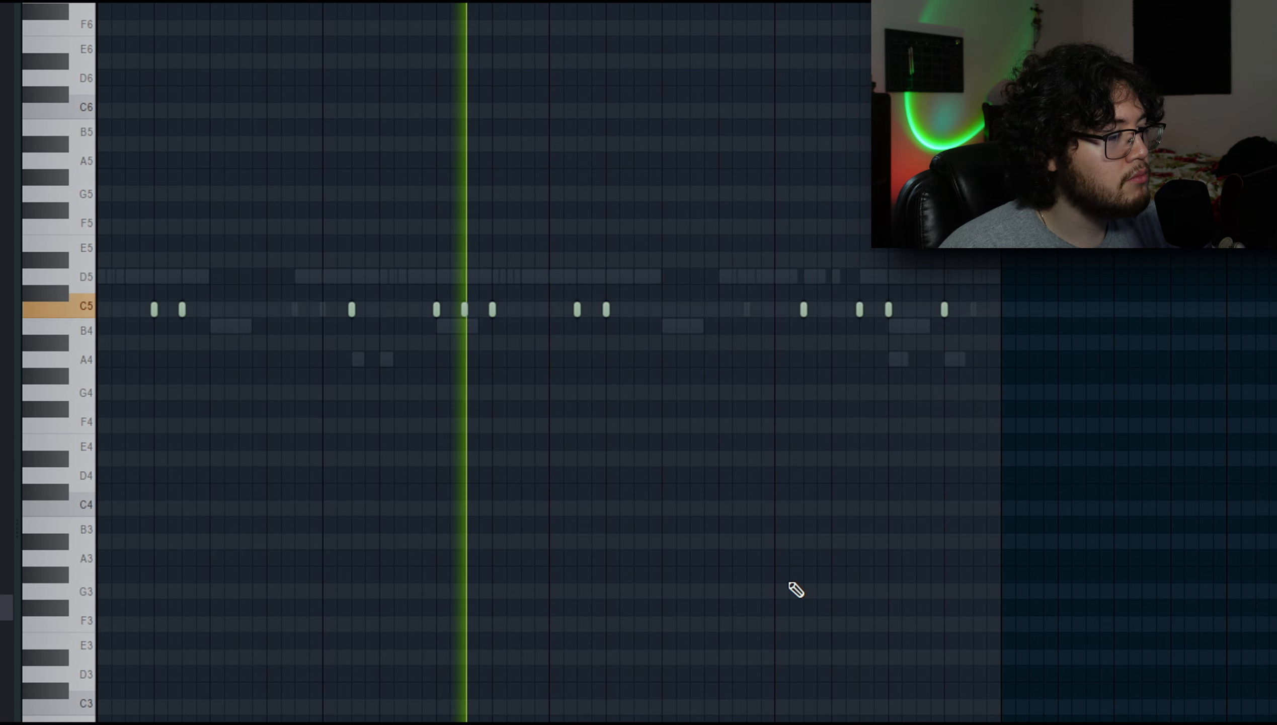
{"action": "key", "text": "ctrl+a"}
{"action": "key", "text": "ctrl+d"}
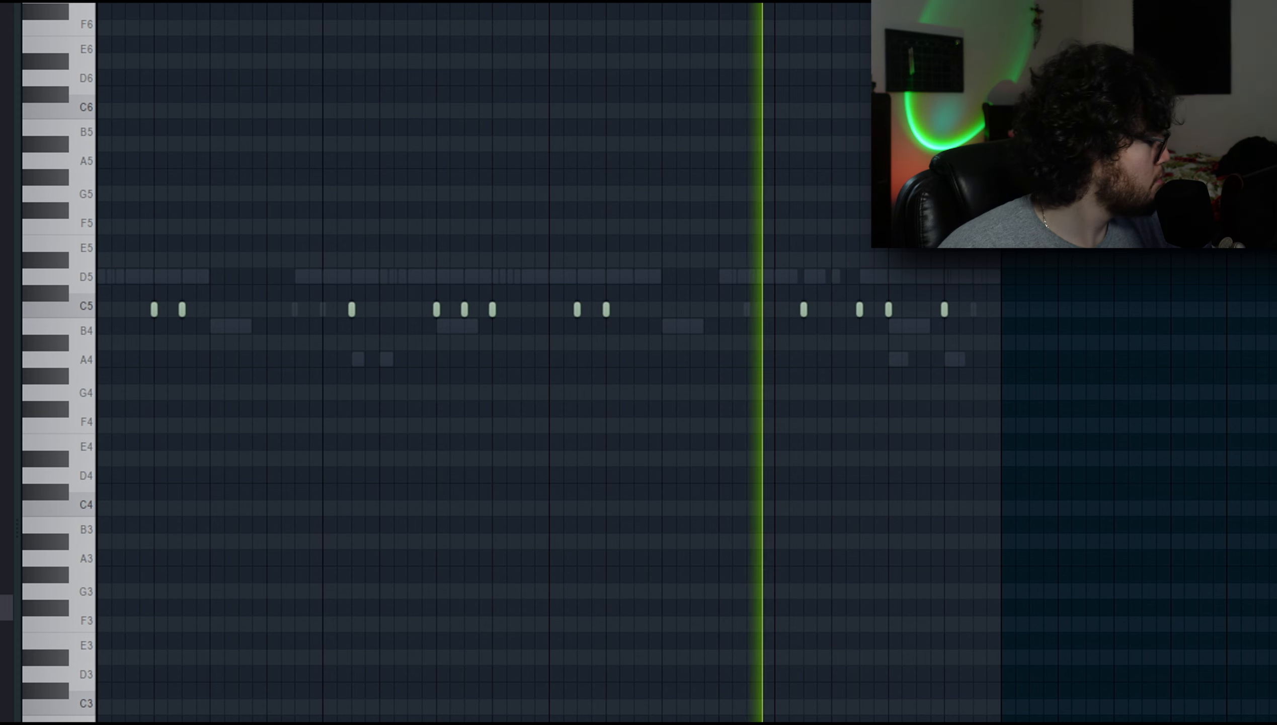